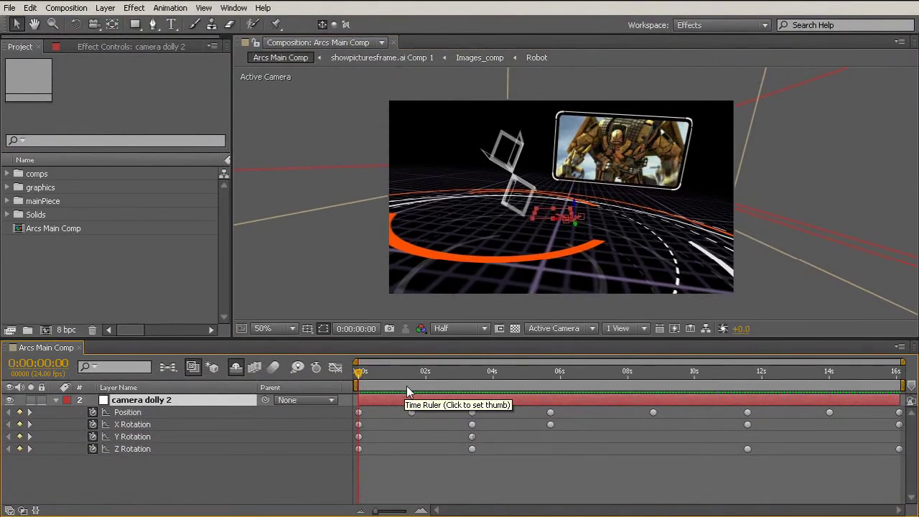
Preview the camera animation, and switch the composition to the Front view to show camera dolly 2's motion path
key(space)
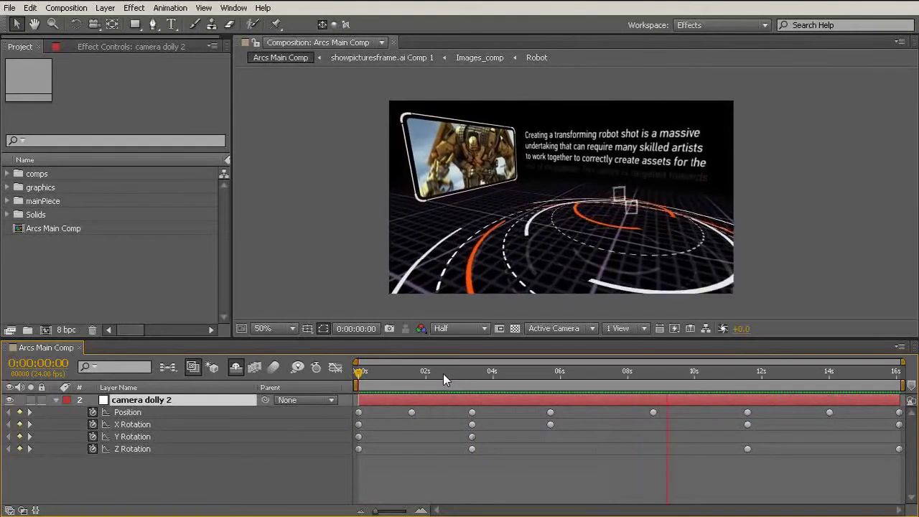
key(space)
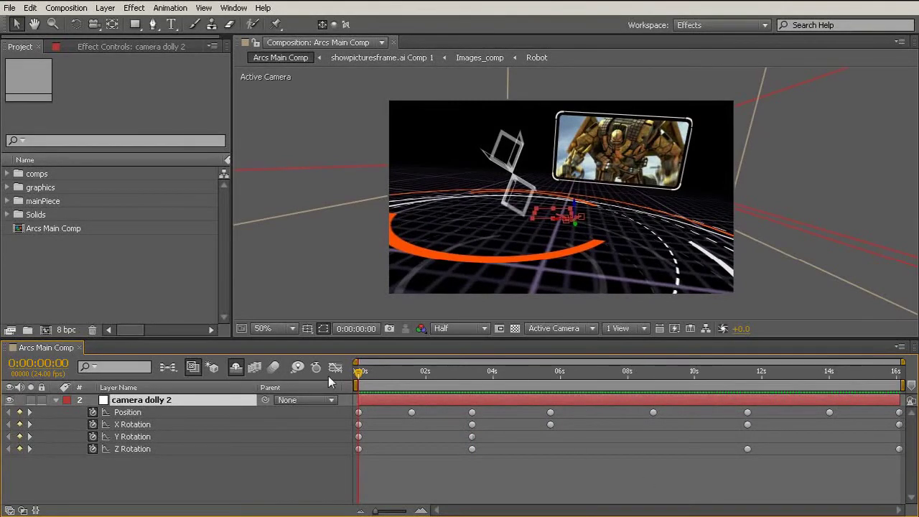
click(575, 328)
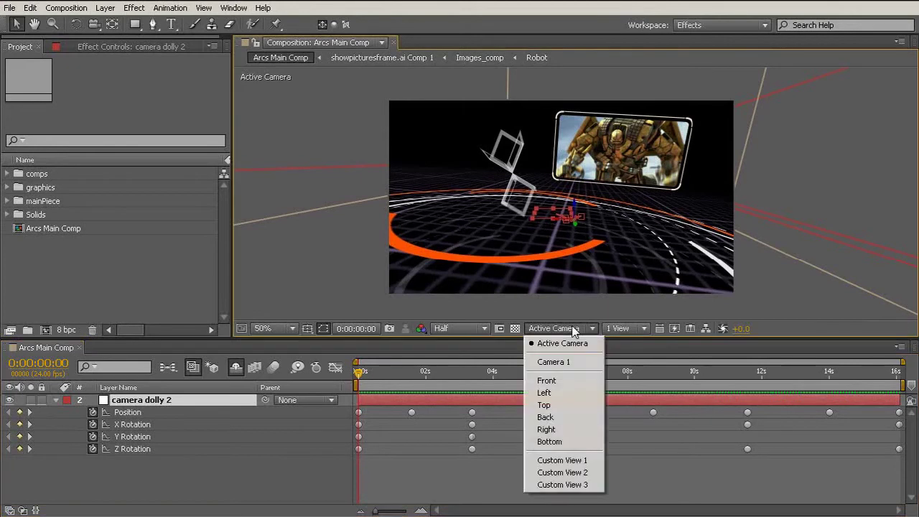
click(564, 382)
scroll(561, 216, up, 5)
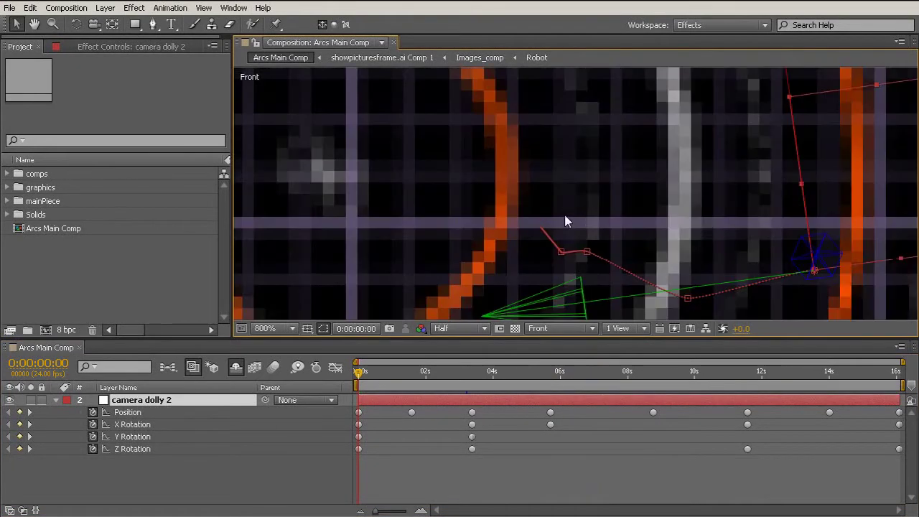
drag(673, 211, 500, 182)
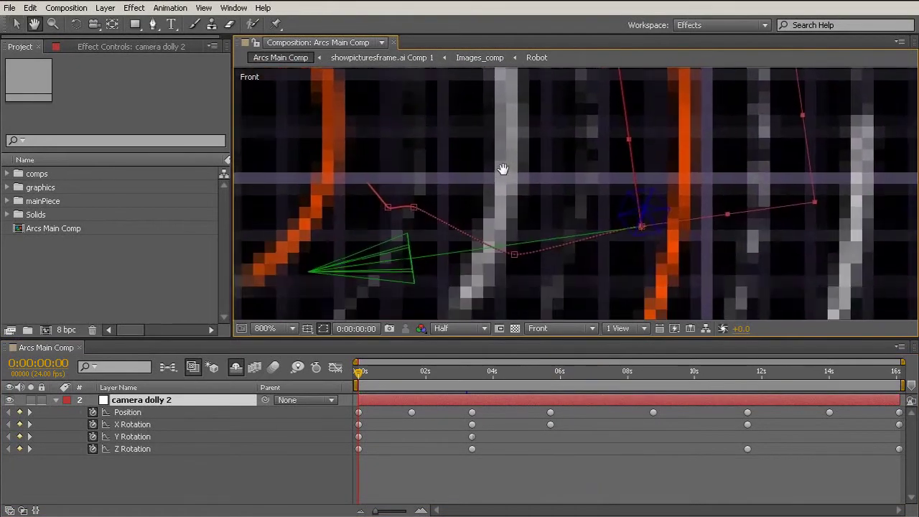
Smooth camera dolly 2's motion path at the 0:00:01:14 Position keyframe by lengthening its tangents and adjusting the starting keyframe's handle
drag(397, 382, 414, 389)
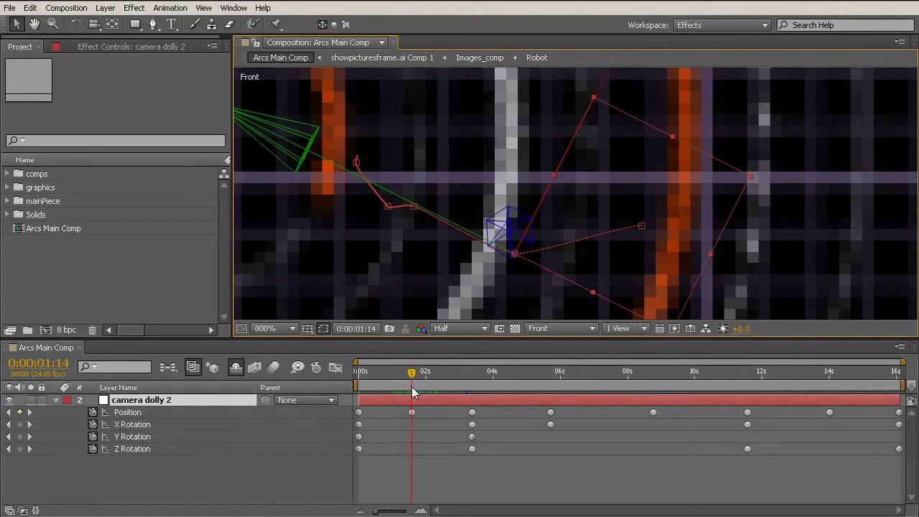
scroll(507, 258, up, 1)
click(441, 379)
click(520, 175)
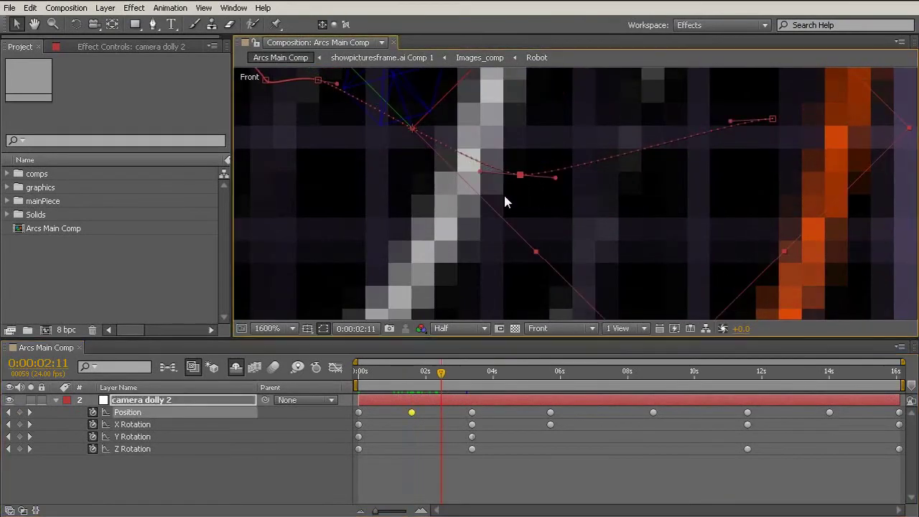
drag(484, 174, 437, 176)
drag(563, 174, 591, 175)
drag(732, 122, 711, 149)
Round the motion path's bend at the Position keyframe just before 9 seconds by lengthening both of its tangents
drag(458, 131, 633, 243)
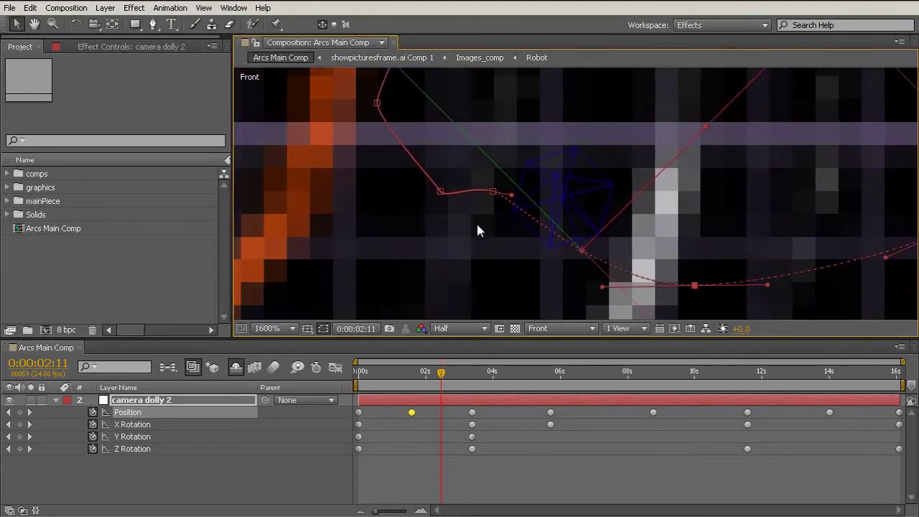
scroll(548, 253, down, 2)
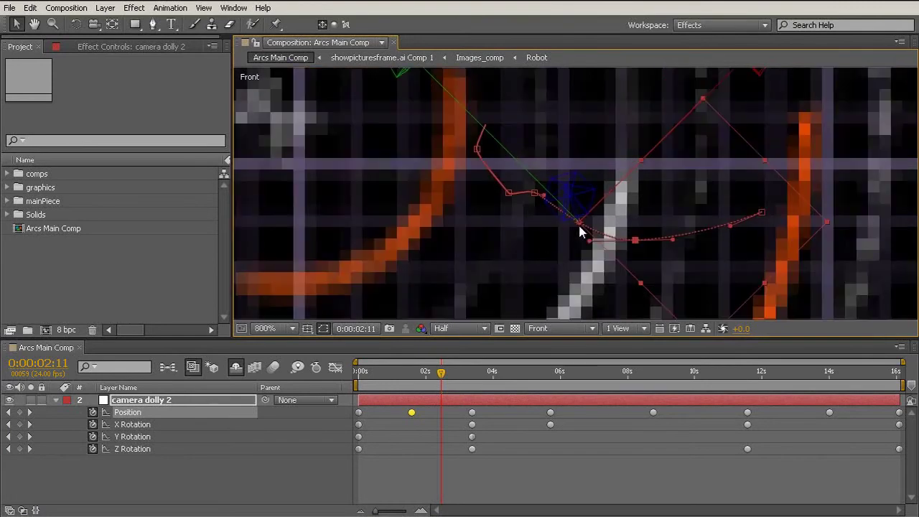
click(530, 380)
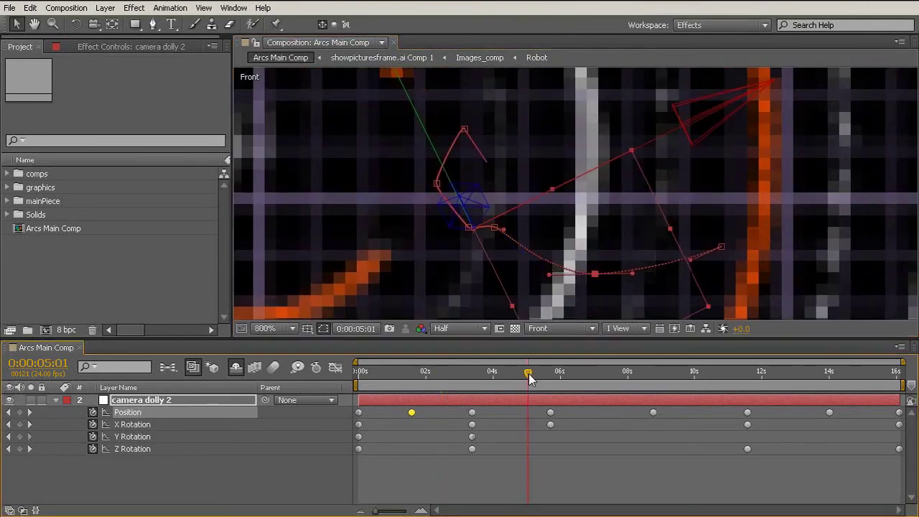
scroll(420, 176, up, 2)
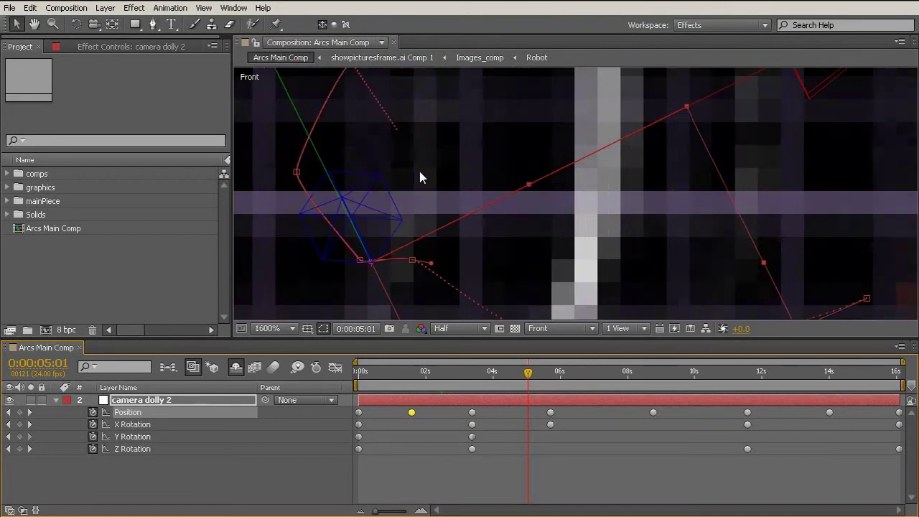
drag(373, 195, 574, 226)
scroll(528, 234, up, 2)
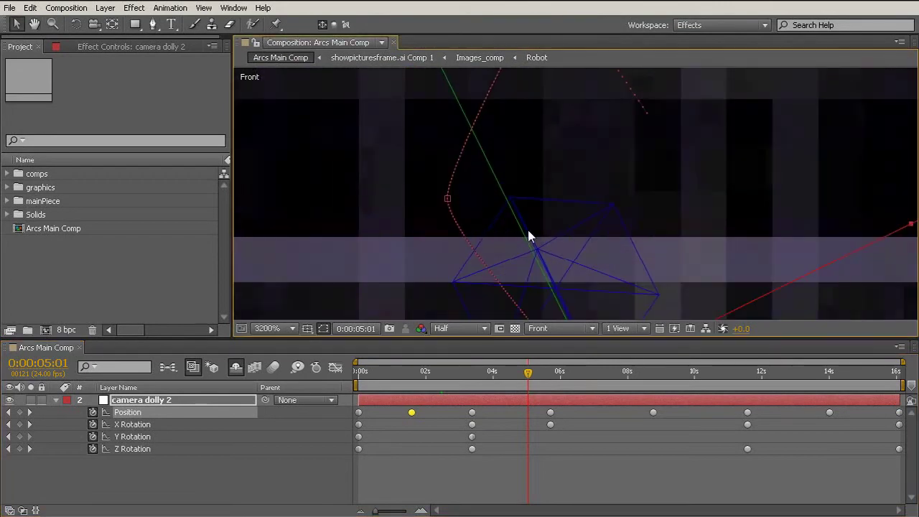
click(447, 199)
drag(450, 232, 457, 262)
drag(442, 167, 441, 110)
scroll(426, 183, down, 1)
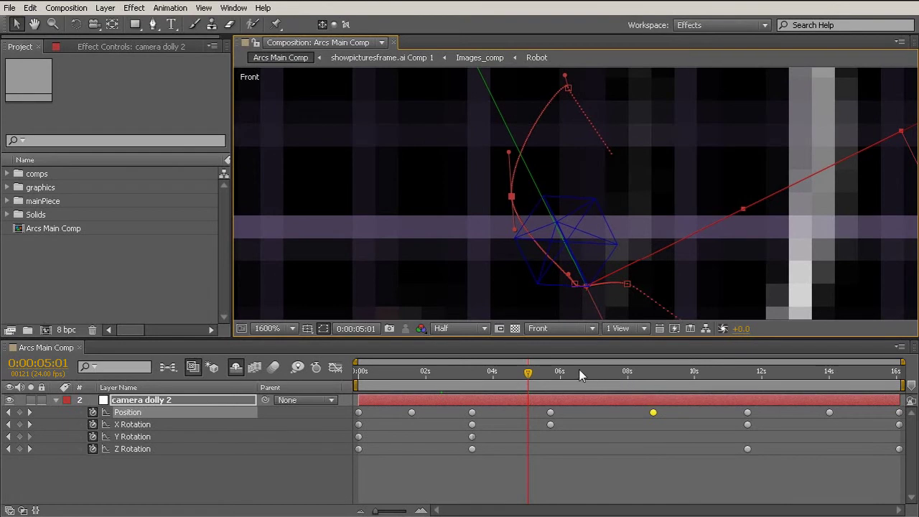
key(comma)
key(comma)
key(comma)
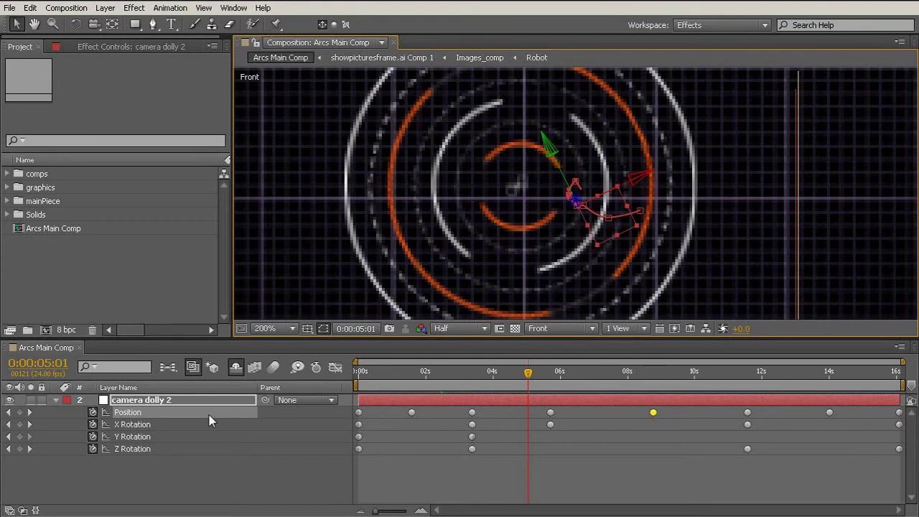
click(180, 415)
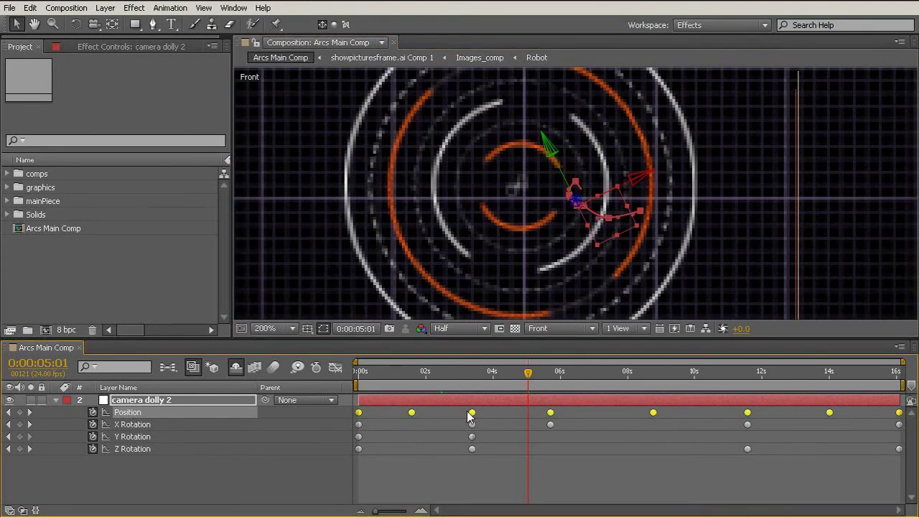
drag(342, 467, 906, 412)
mouse_move(529, 373)
mouse_down()
mouse_move(469, 378)
mouse_move(535, 386)
mouse_up()
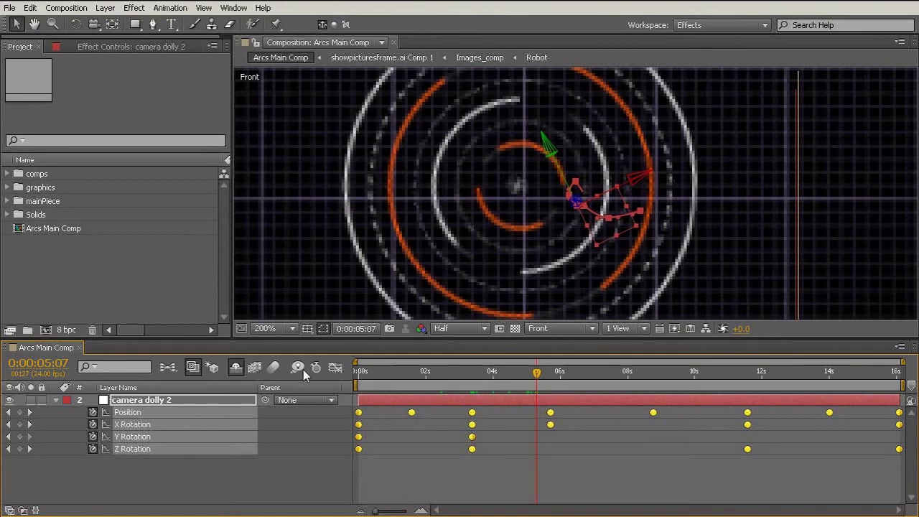
click(353, 383)
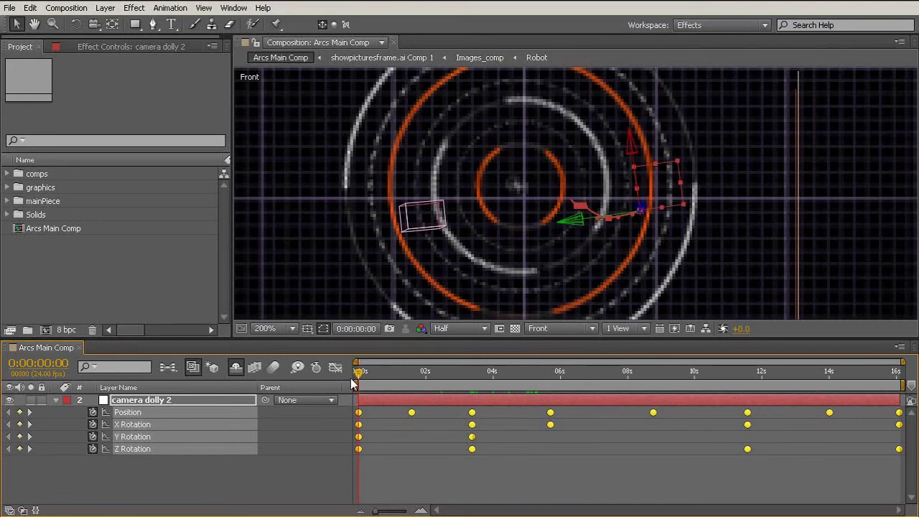
click(391, 464)
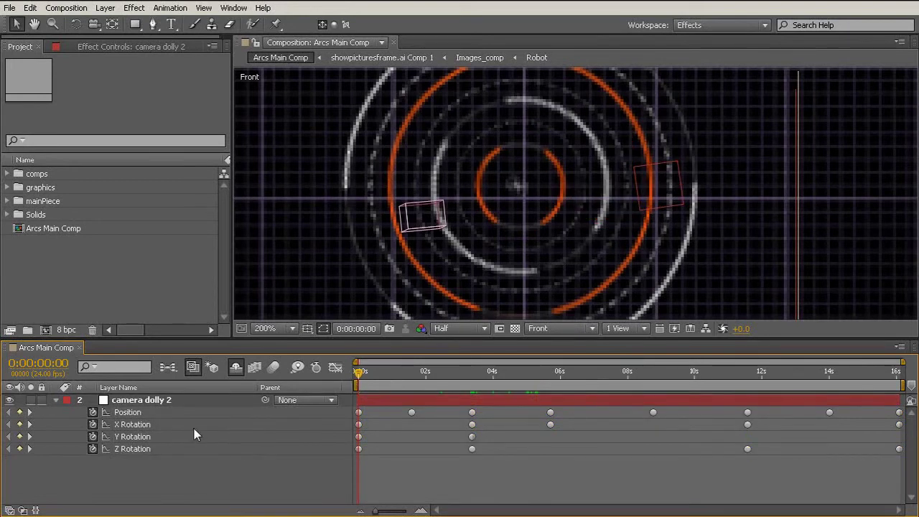
Open camera dolly 2's Position speed graph, and lower the speed and widen the easing at the 0:00:01:14 keyframe
click(144, 415)
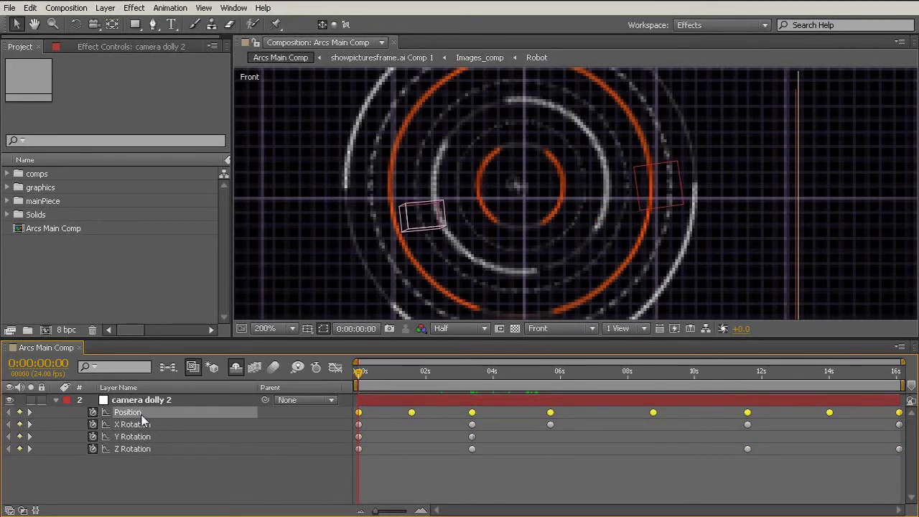
click(336, 368)
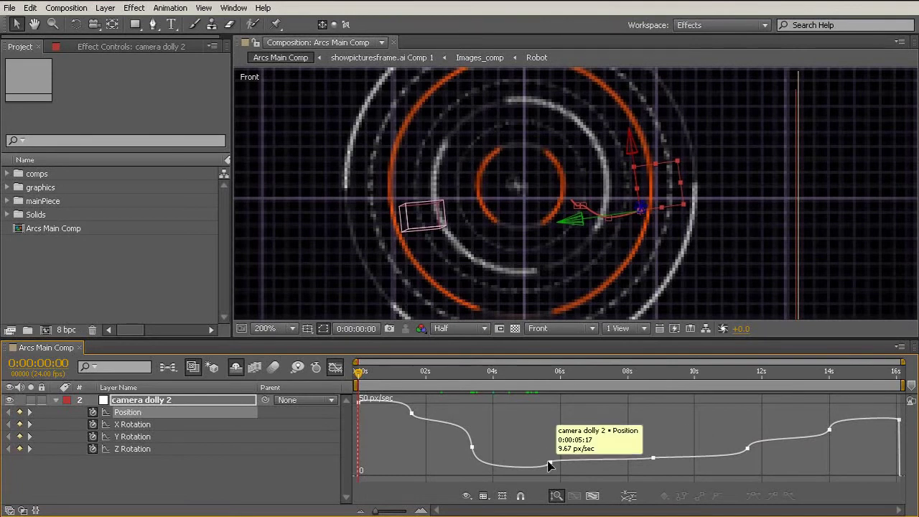
ctrl+click(472, 445)
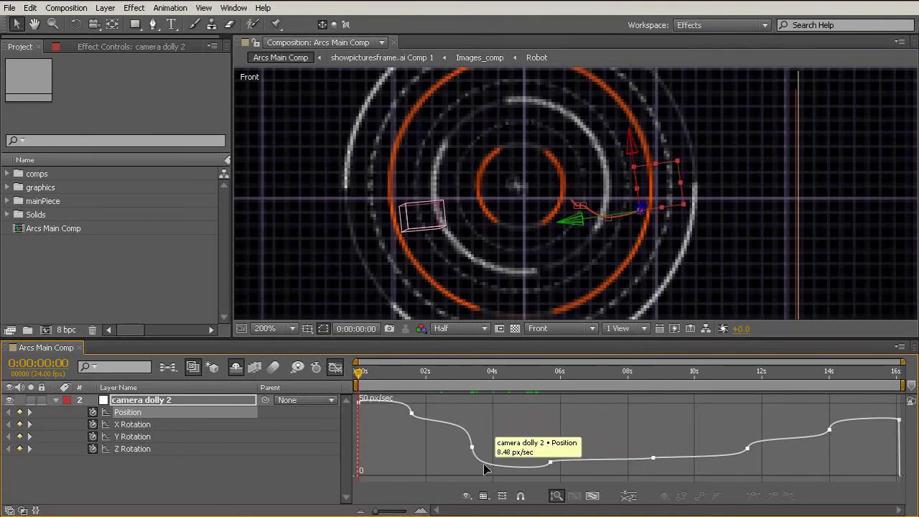
click(411, 414)
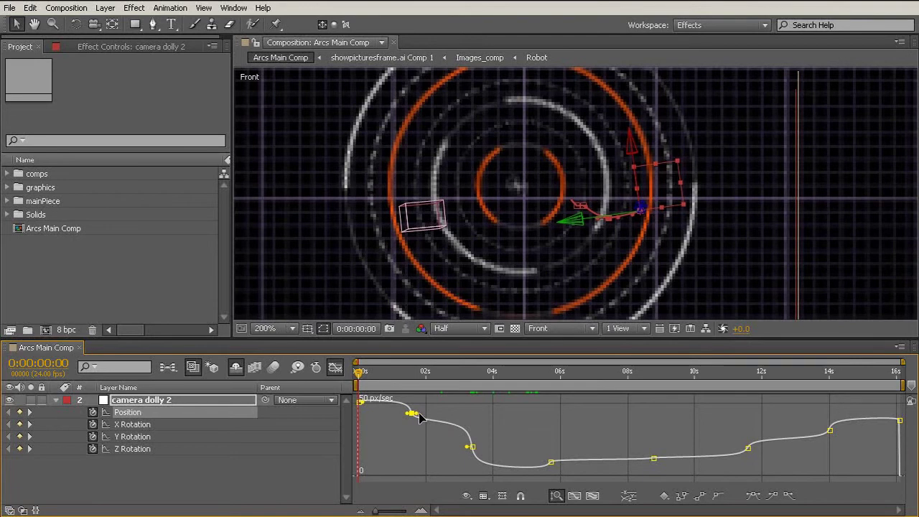
mouse_move(416, 415)
mouse_down()
mouse_move(462, 415)
mouse_move(391, 417)
mouse_move(402, 419)
mouse_up()
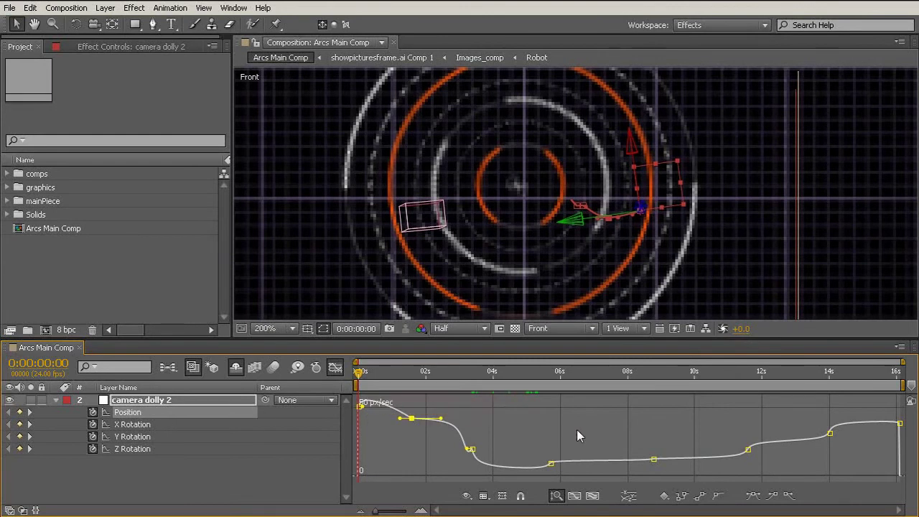
Separate camera dolly 2's Position into X, Y and Z dimensions and display only the X Position graph
click(629, 497)
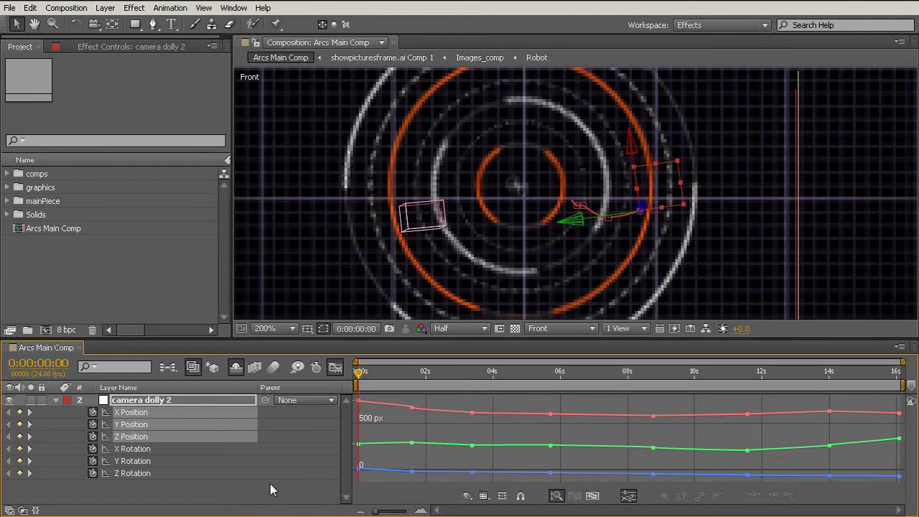
click(244, 484)
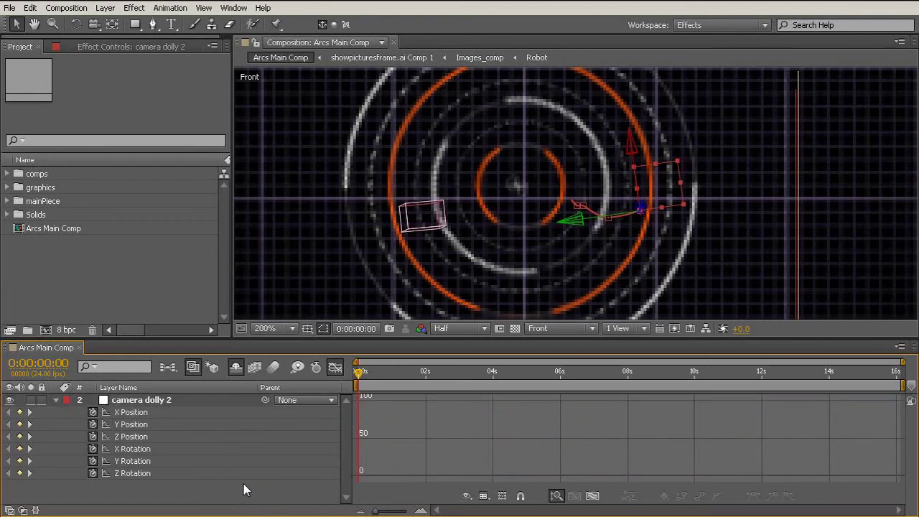
click(117, 416)
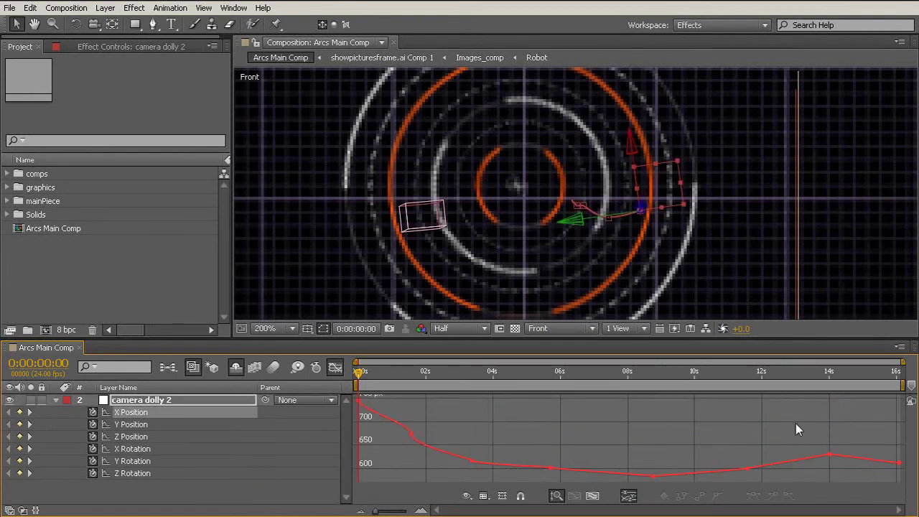
Examine the X Position curve closely around the 0:00:01:14 keyframe and its handles
mouse_move(829, 458)
drag(359, 371, 454, 386)
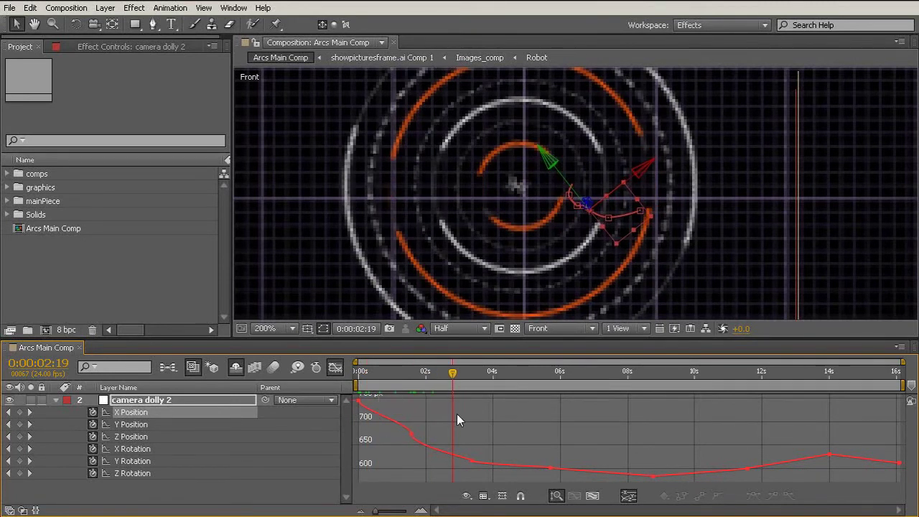
mouse_move(401, 424)
scroll(439, 452, up, 3)
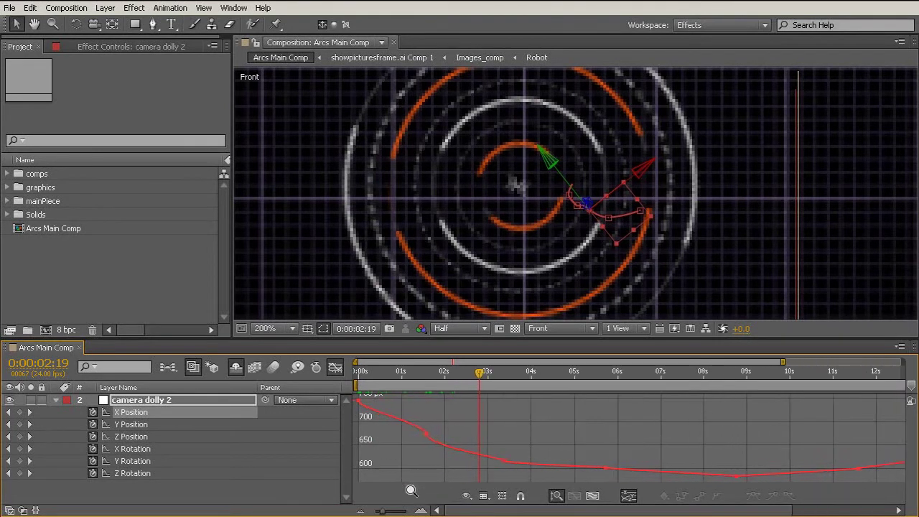
scroll(439, 452, up, 4)
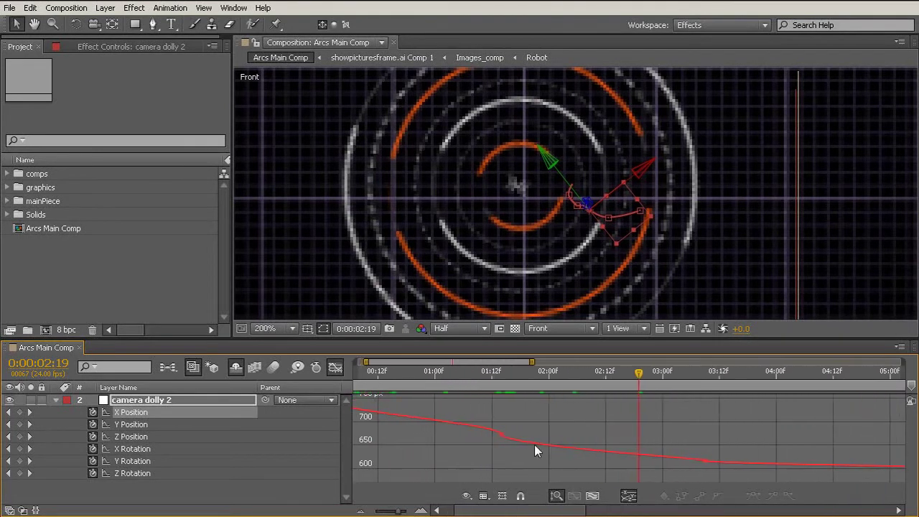
scroll(470, 431, up, 2)
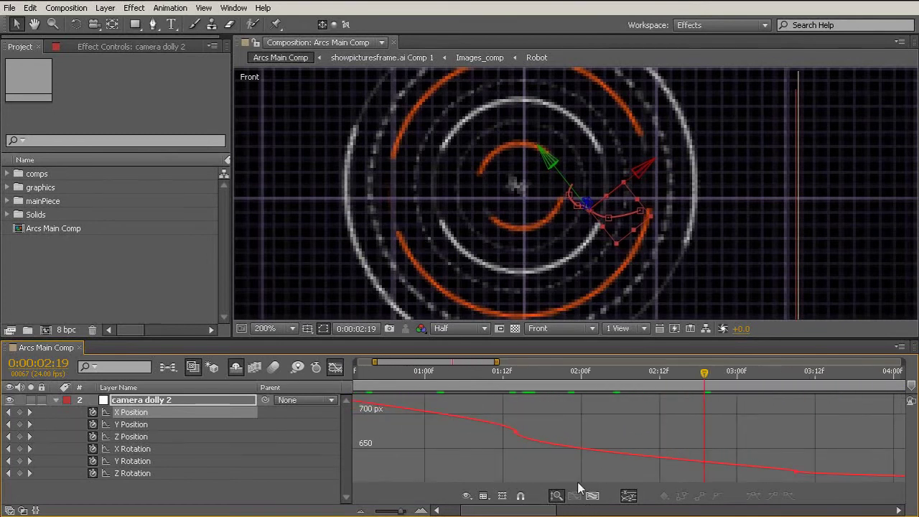
click(557, 496)
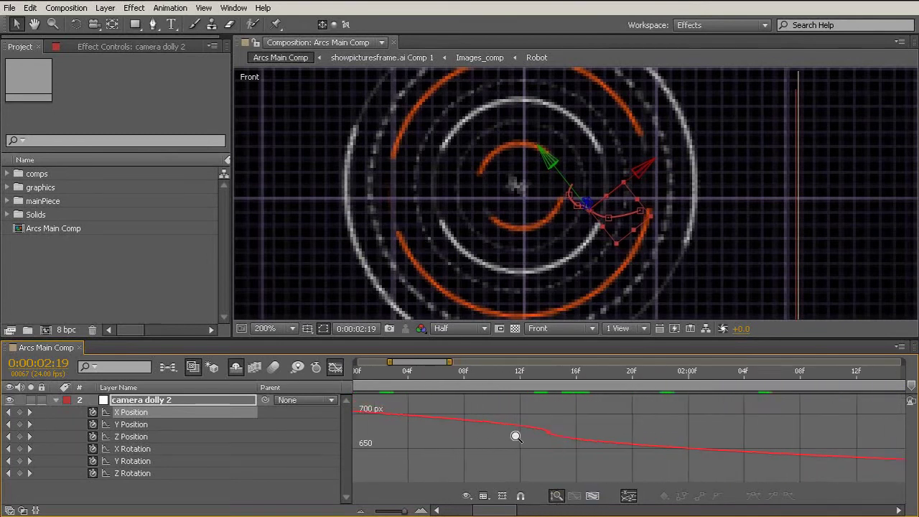
scroll(491, 439, down, 1)
drag(521, 435, 523, 436)
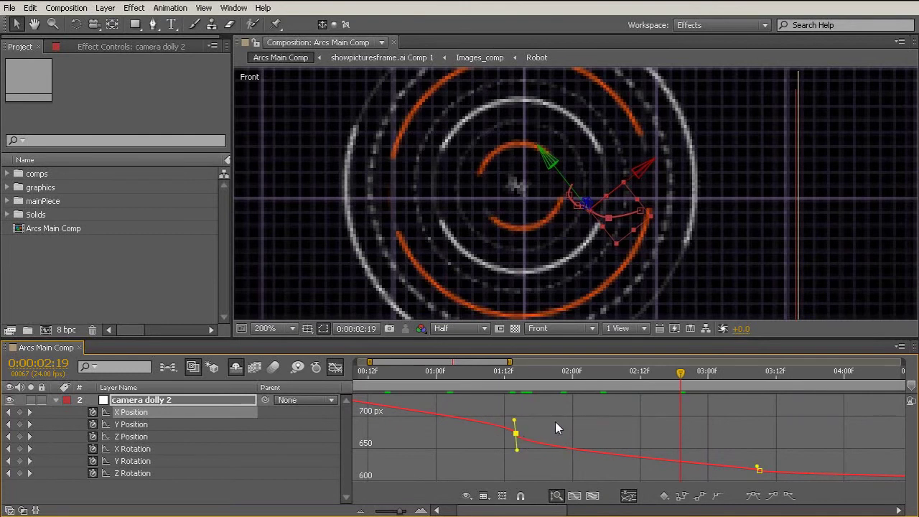
Convert all of camera dolly 2's X Position keyframes to Auto Bezier
scroll(508, 424, down, 5)
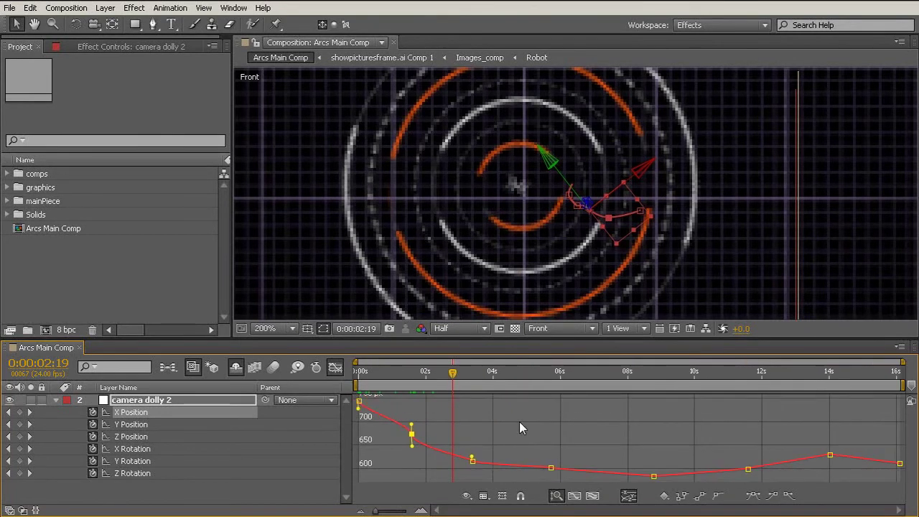
drag(361, 408, 904, 480)
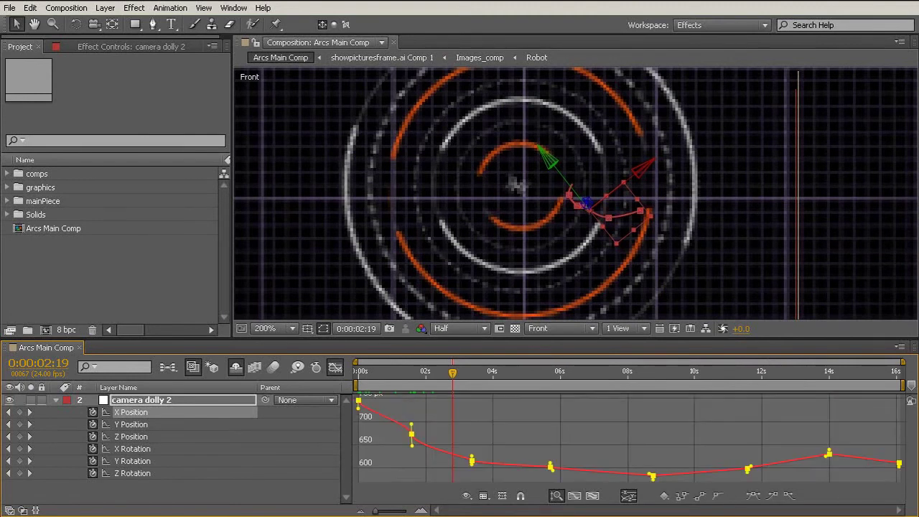
click(719, 496)
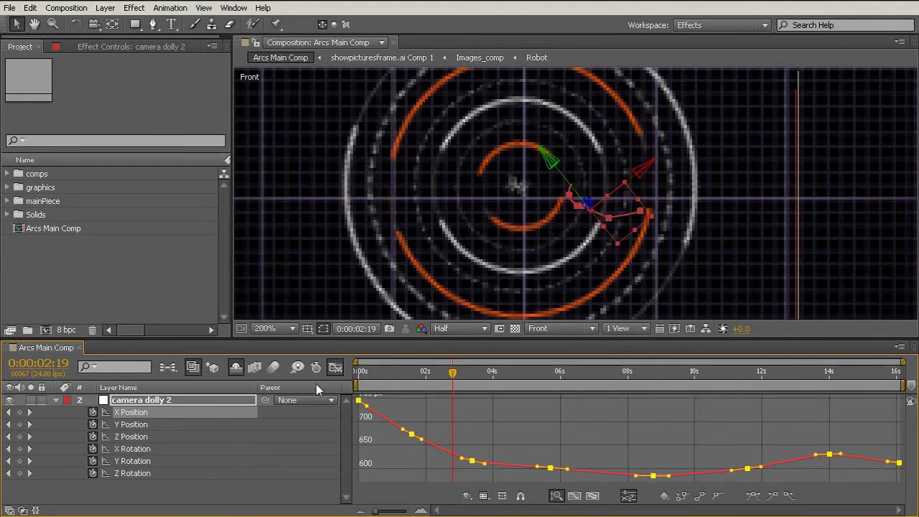
Delete camera dolly 2's X Position keyframes at about 1.6, 5.7 and 11.5 seconds
click(653, 431)
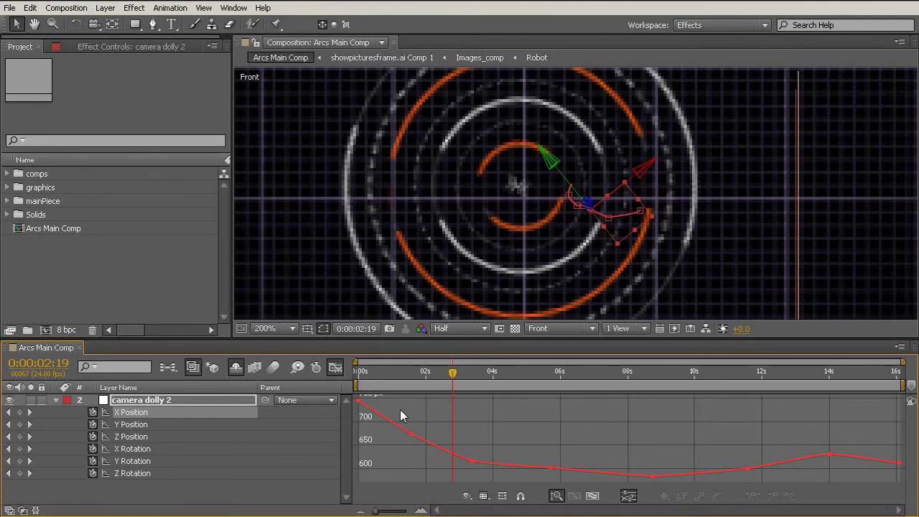
drag(409, 442, 414, 459)
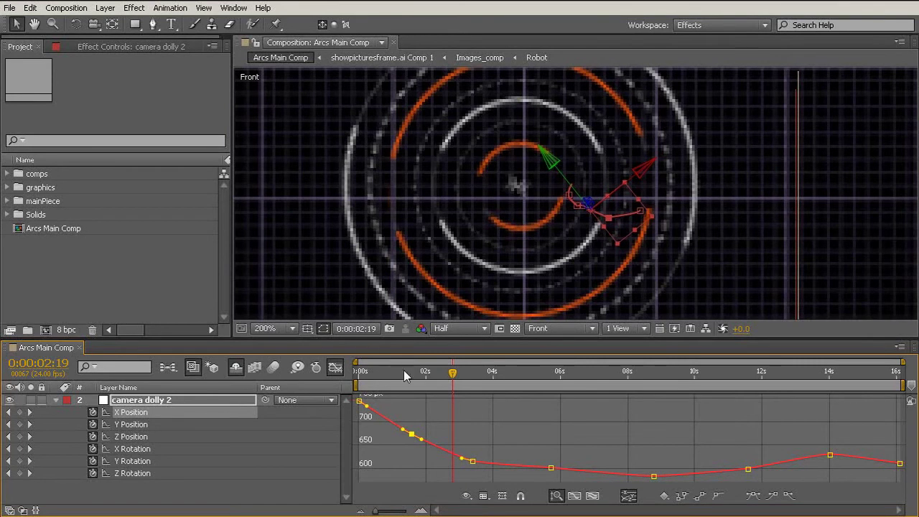
key(Delete)
click(551, 469)
click(595, 474)
drag(782, 475, 780, 474)
key(Delete)
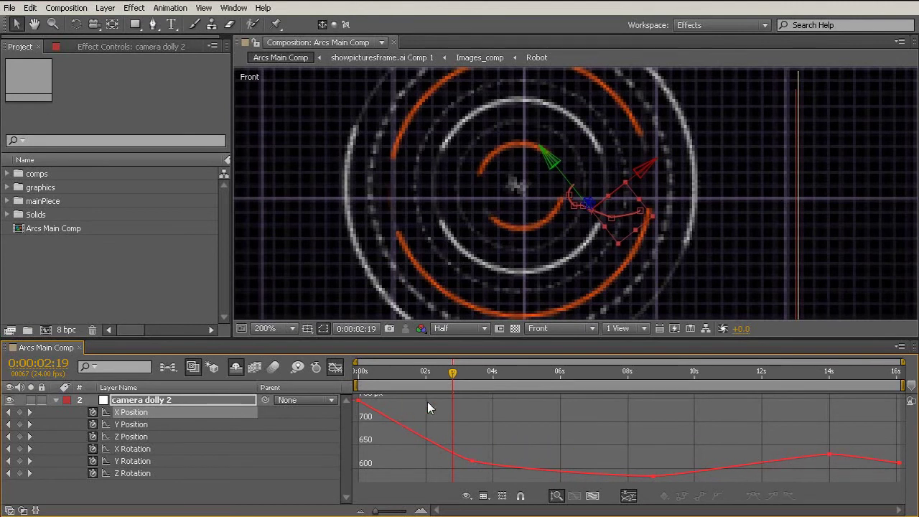
Lengthen both direction handles of the X Position keyframe at about 3.4 seconds to smooth the curve
click(472, 460)
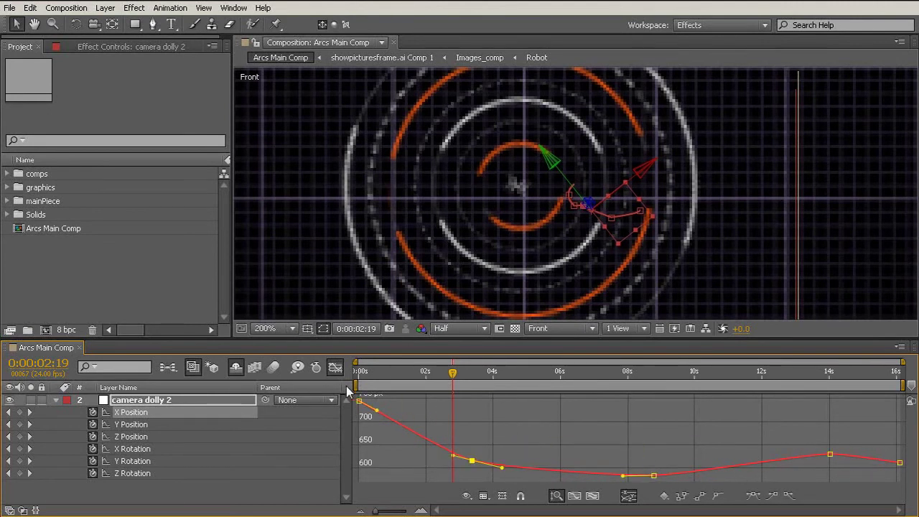
click(503, 439)
drag(418, 427, 426, 453)
drag(503, 469, 521, 471)
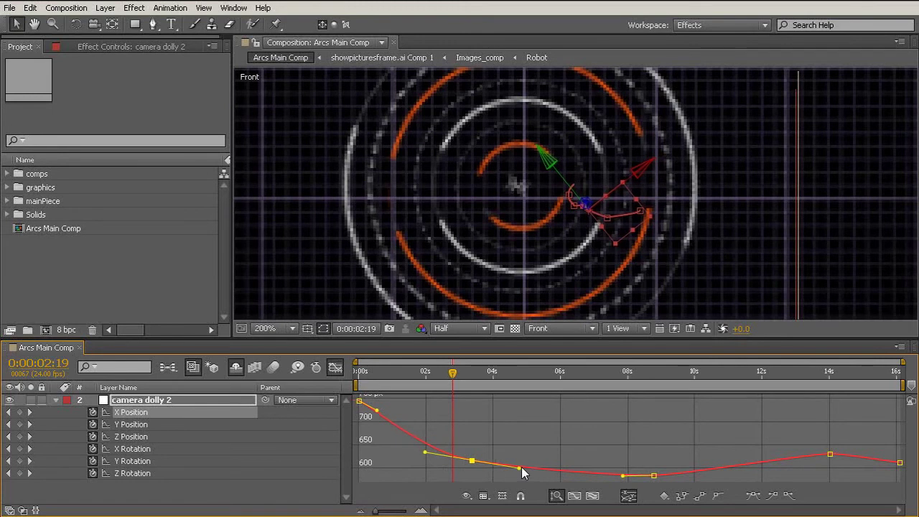
click(506, 467)
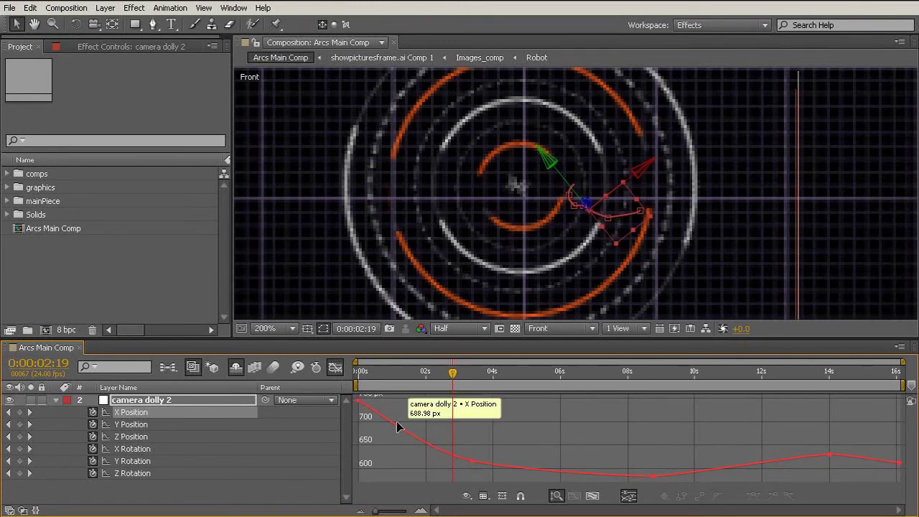
Lengthen both direction handles of the X Position keyframe at about 8.8 seconds, keeping them nearly horizontal
mouse_move(453, 460)
double_click(654, 473)
drag(624, 475, 594, 475)
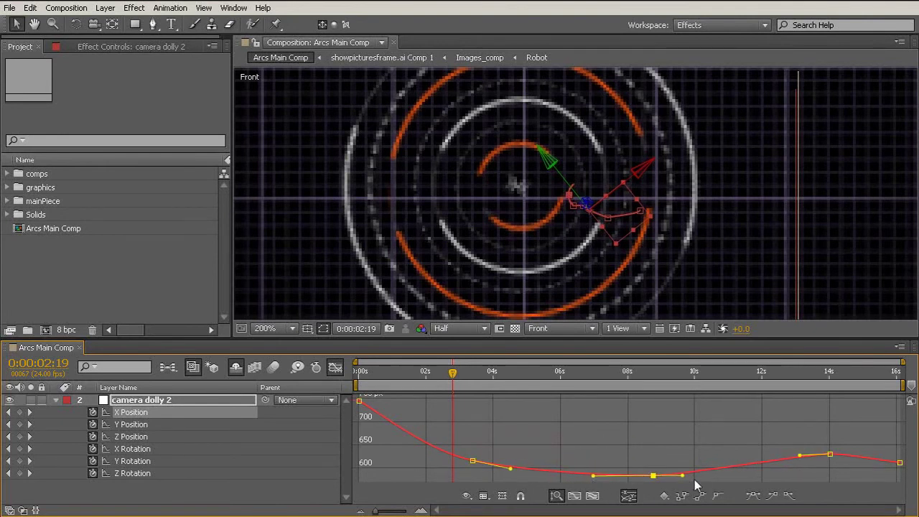
drag(684, 476, 720, 474)
Try reshaping the X Position keyframe at 0:00:14:00 by shortening its handles and angling them sharply downward
drag(752, 429, 866, 492)
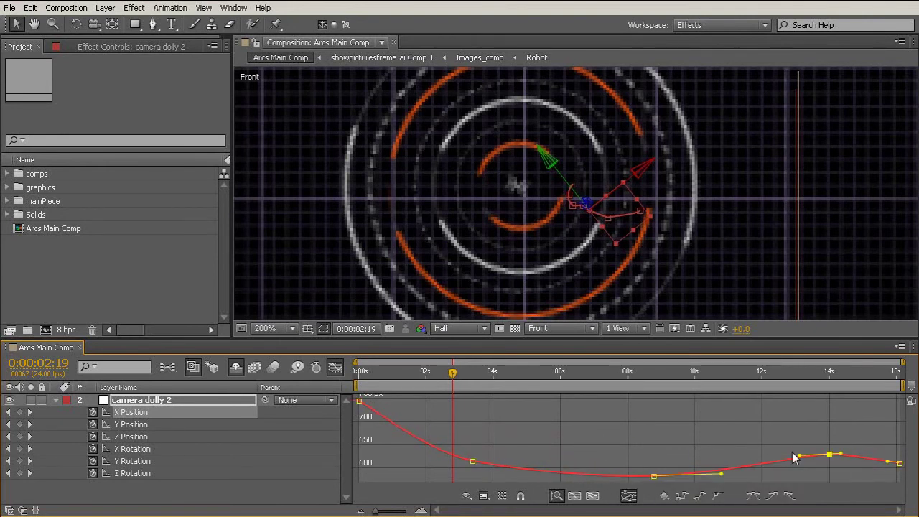
drag(800, 458, 778, 461)
drag(840, 454, 864, 456)
drag(789, 457, 822, 457)
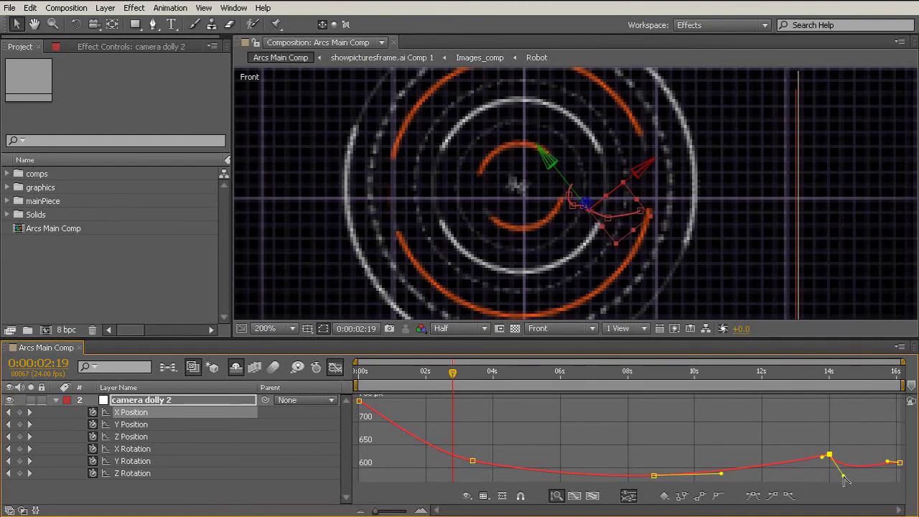
drag(824, 458, 820, 478)
click(773, 444)
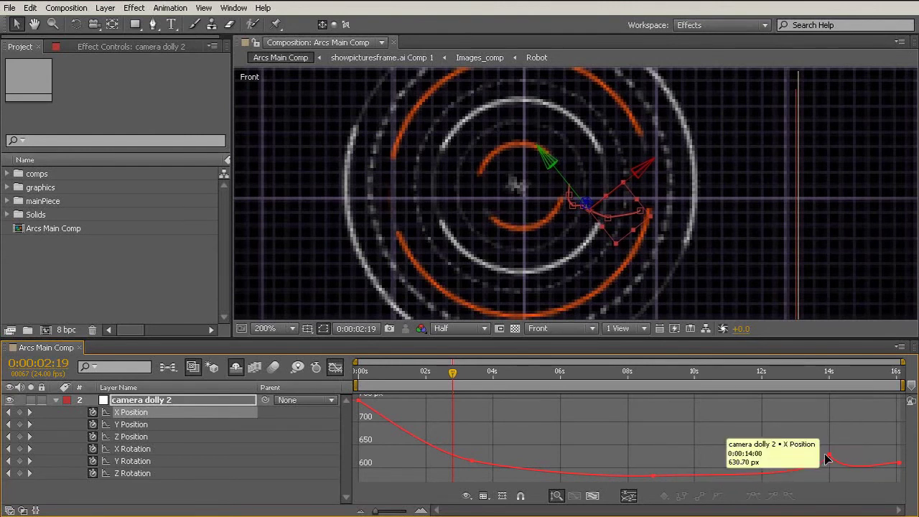
drag(762, 453, 834, 470)
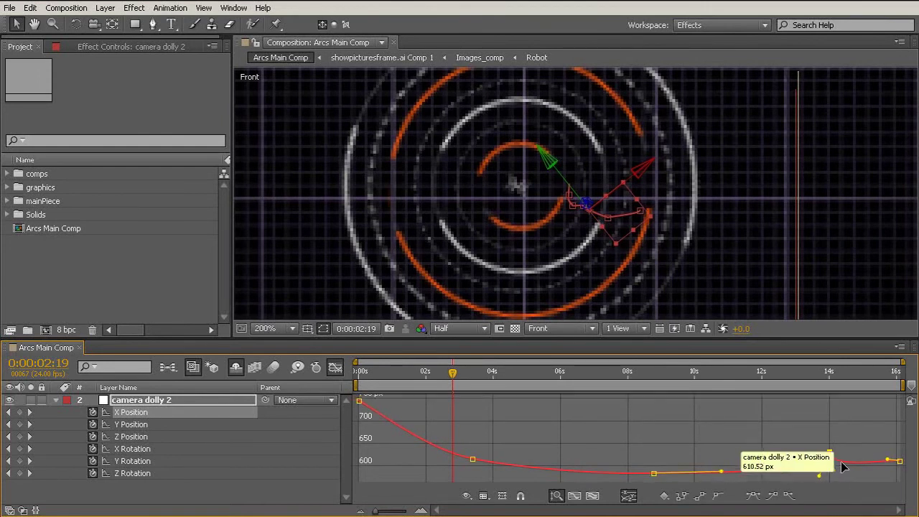
Convert the X Position keyframe at 0:00:14:00 to Auto Bezier and pull its outgoing handle longer and slightly upward
click(718, 497)
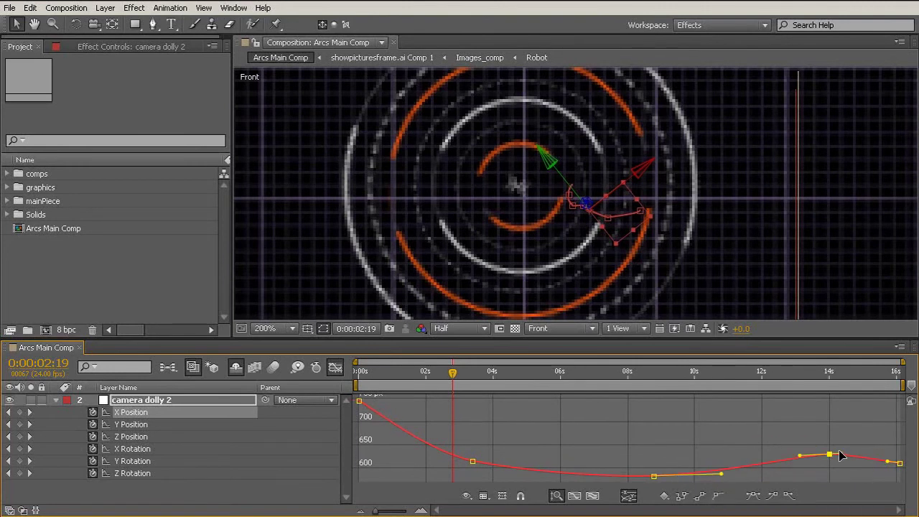
mouse_move(842, 455)
mouse_down()
mouse_move(864, 452)
mouse_move(857, 450)
mouse_up()
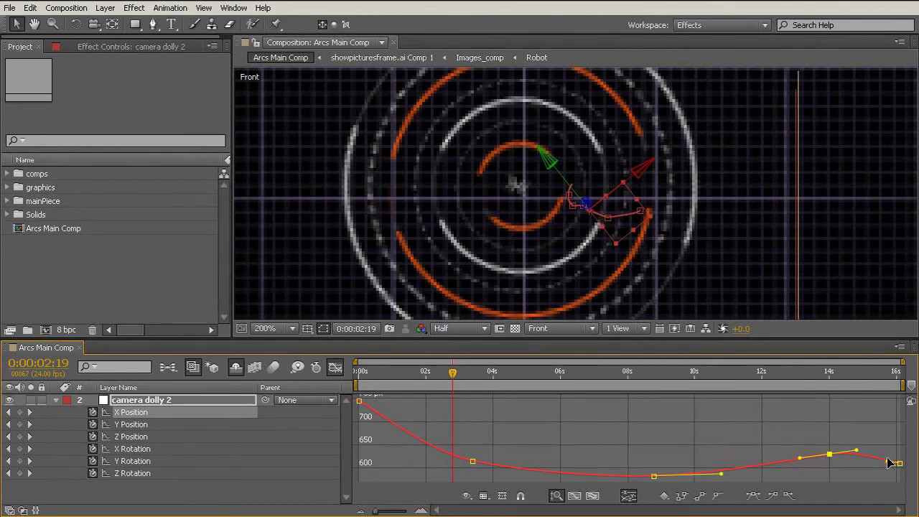
click(718, 431)
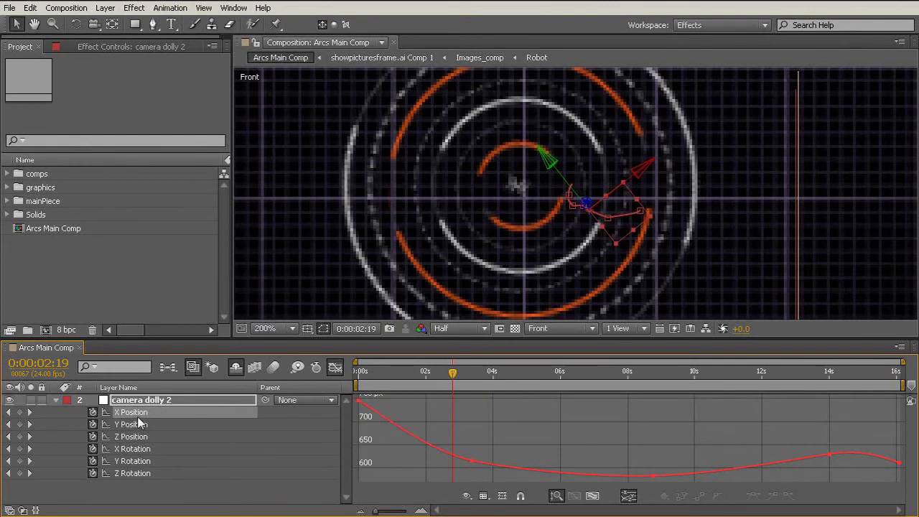
click(371, 420)
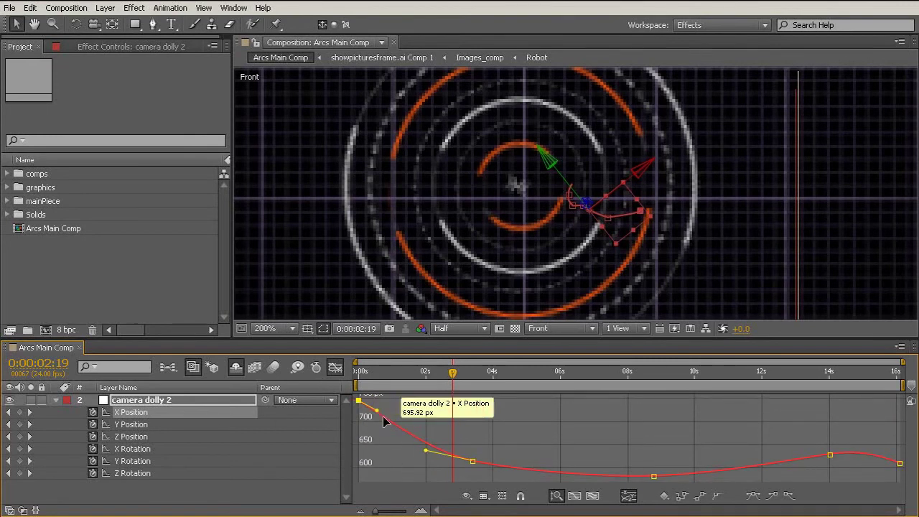
Display camera dolly 2's Y Position graph and delete its keyframes at about 3.4, 8.8 and 14 seconds
click(189, 425)
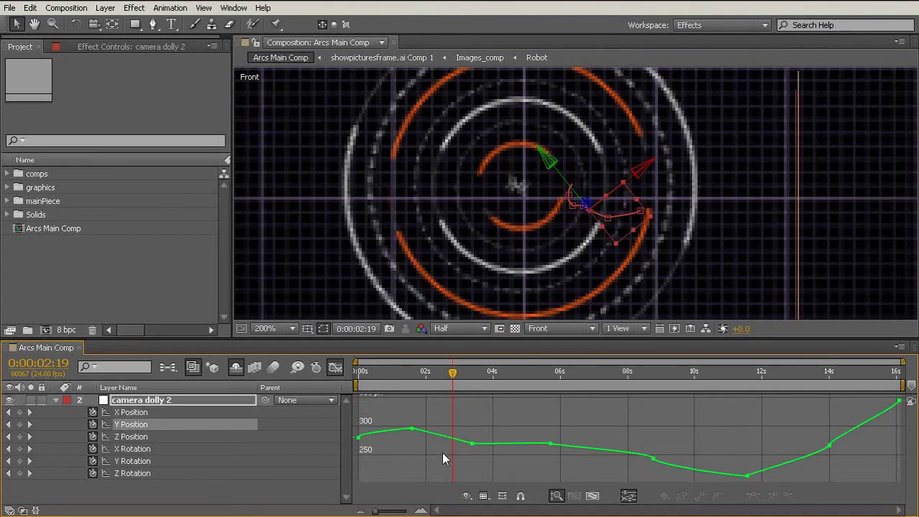
drag(643, 436, 679, 476)
key(Delete)
drag(783, 417, 878, 477)
key(Delete)
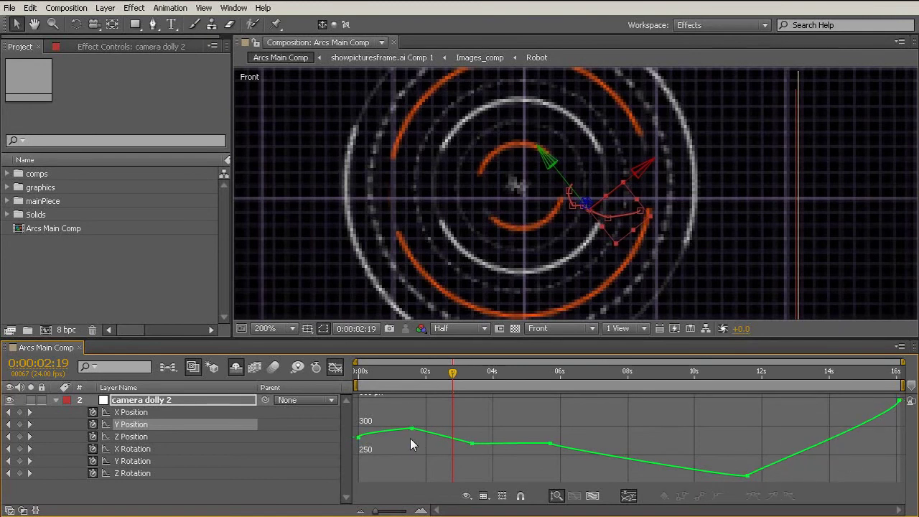
drag(457, 426, 491, 457)
key(Delete)
Convert all remaining Y Position keyframes to Auto Bezier
drag(357, 411, 516, 464)
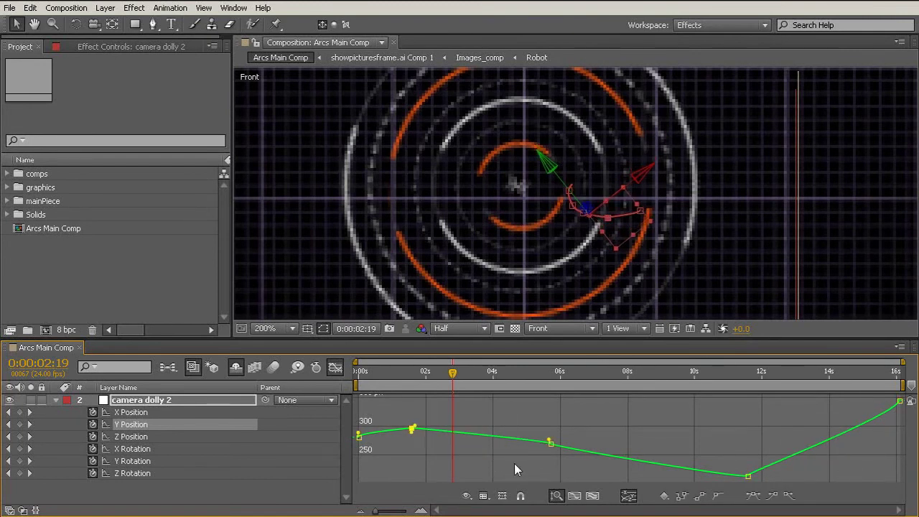
drag(353, 400, 906, 481)
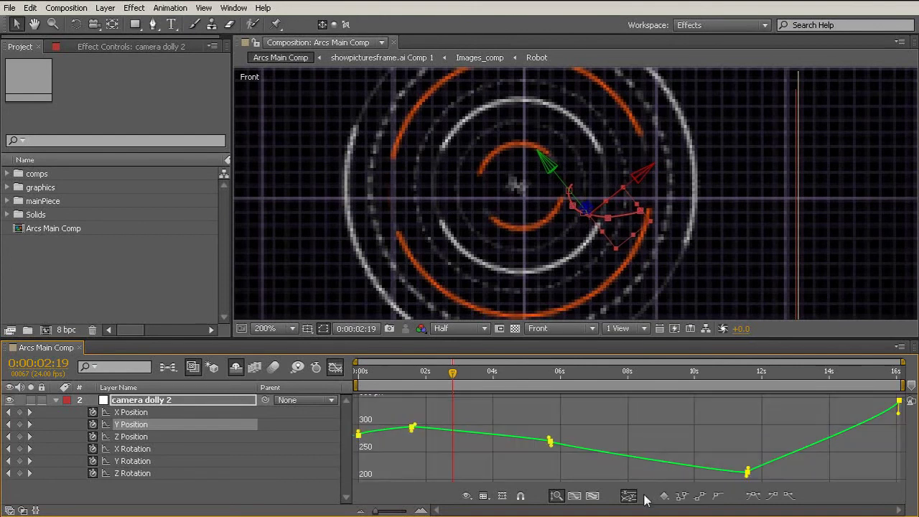
click(718, 496)
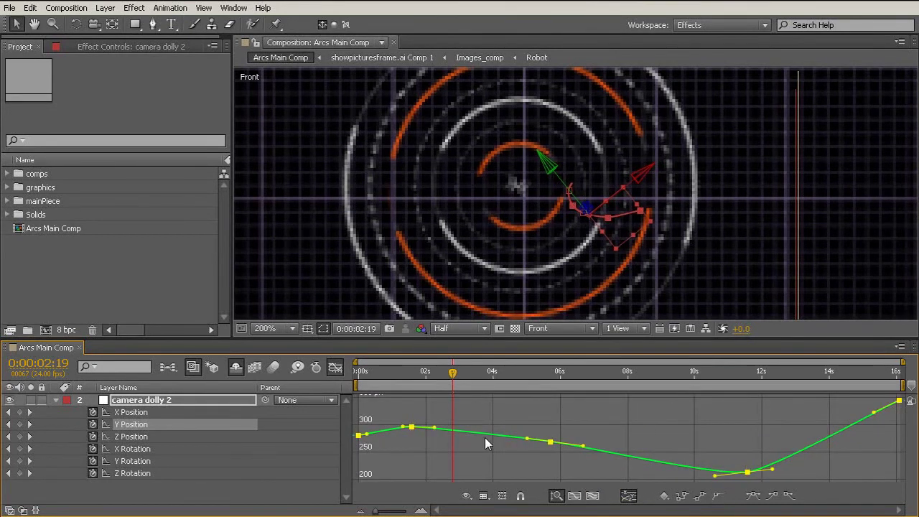
Lengthen the handles of the Y Position keyframe at about 1.6 seconds and delete the keyframe at about 5.7 seconds
click(411, 428)
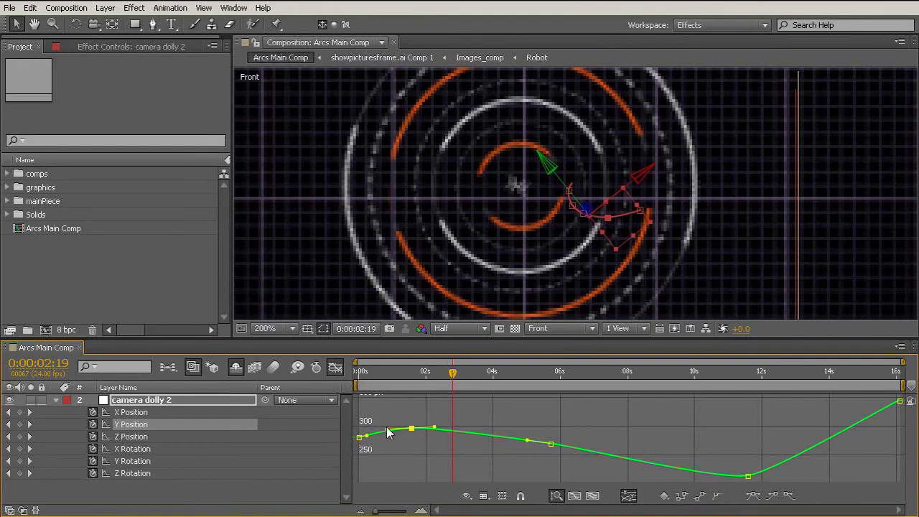
click(521, 371)
click(502, 396)
click(551, 444)
key(Delete)
Widen the Y Position handles at about 11.5 seconds and adjust the inward-facing handles of the first and last keyframes
click(747, 474)
drag(773, 471, 810, 461)
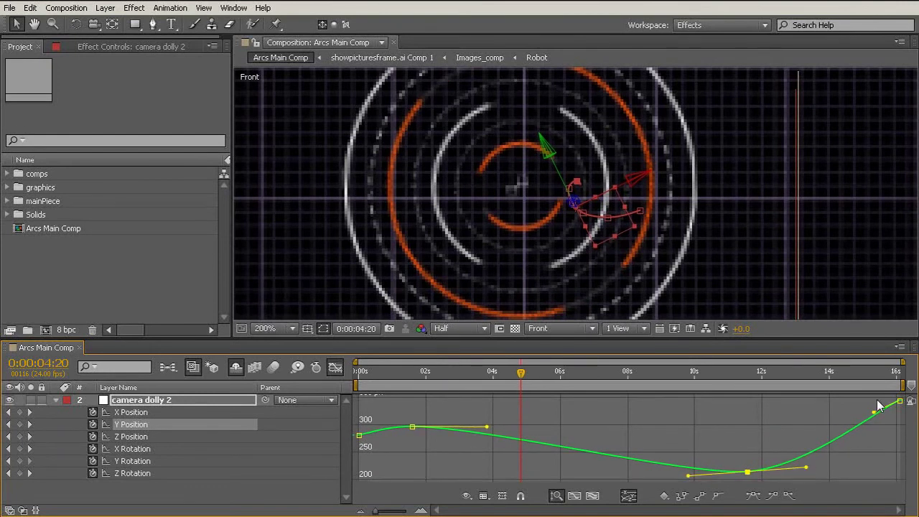
drag(875, 414, 881, 422)
drag(426, 451, 373, 430)
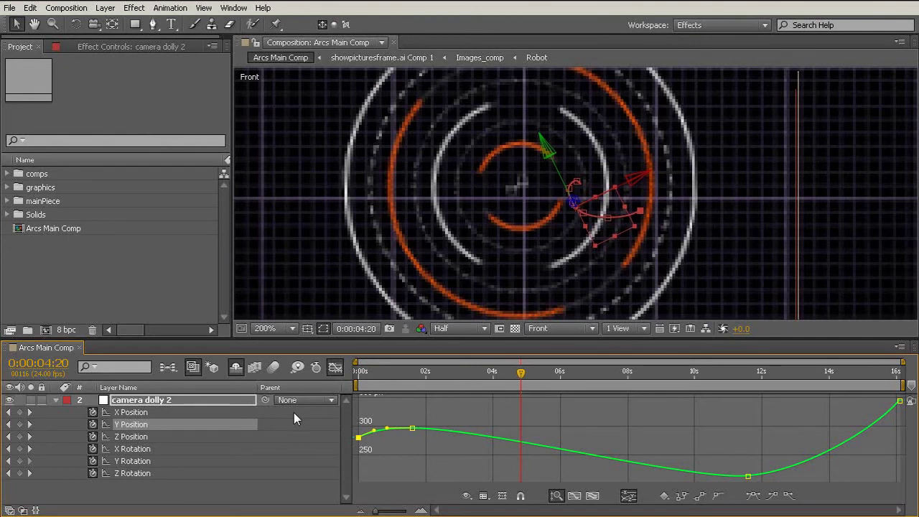
Display camera dolly 2's Z Position graph and delete its keyframes from about 3.4 through 14 seconds
click(138, 437)
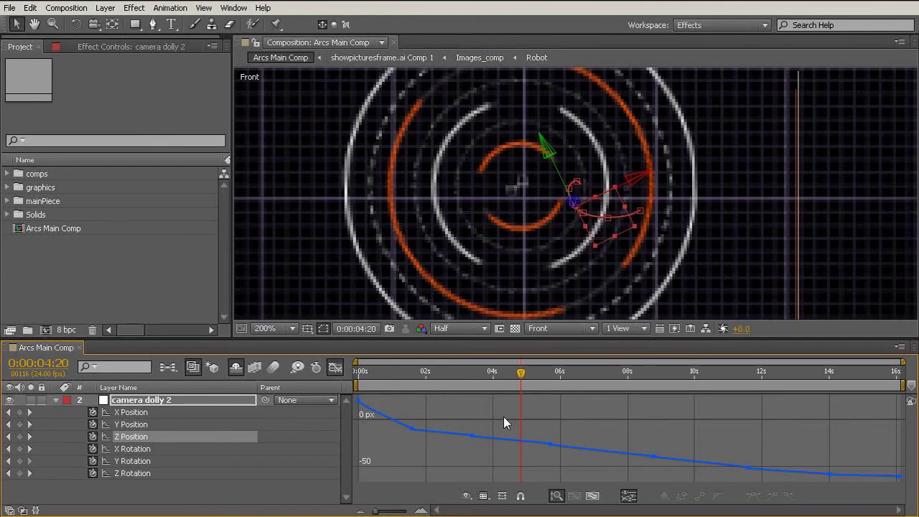
drag(441, 415, 848, 478)
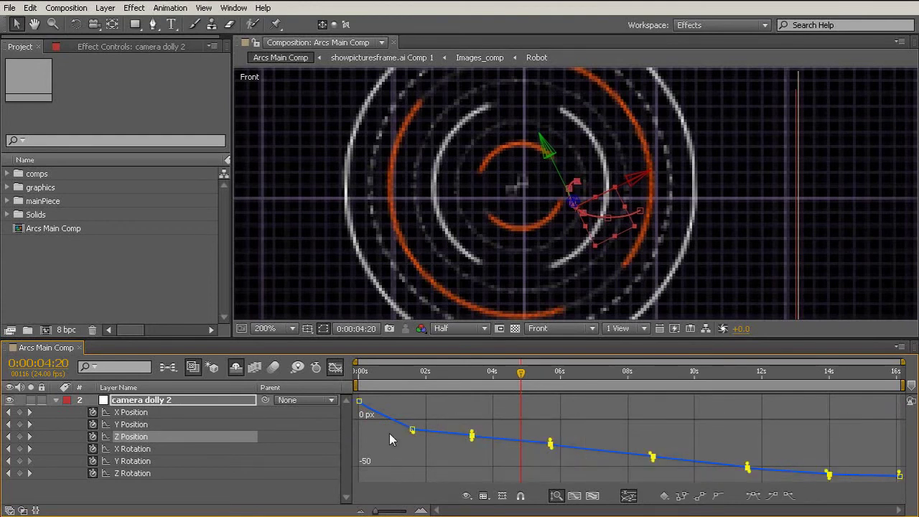
key(Delete)
Convert the three remaining Z Position keyframes to Auto Bezier
click(410, 429)
click(359, 402)
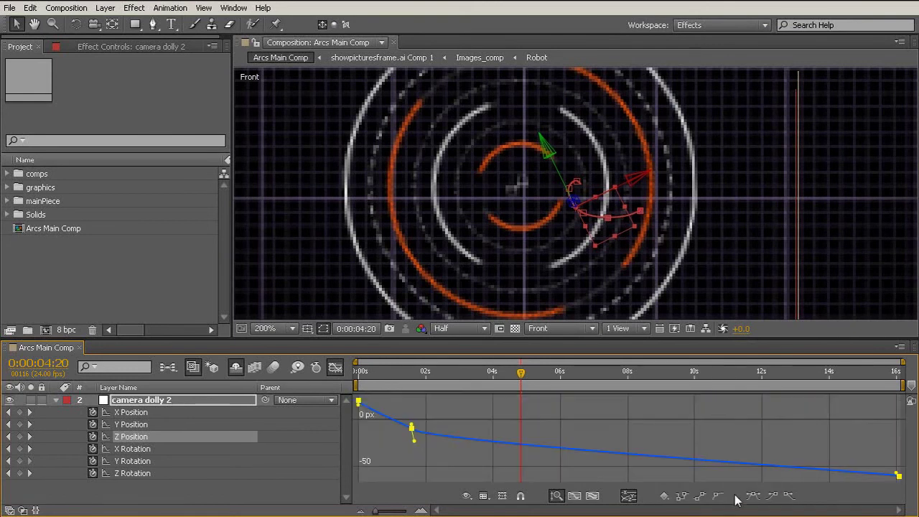
click(753, 496)
drag(787, 474, 797, 469)
key(ctrl+z)
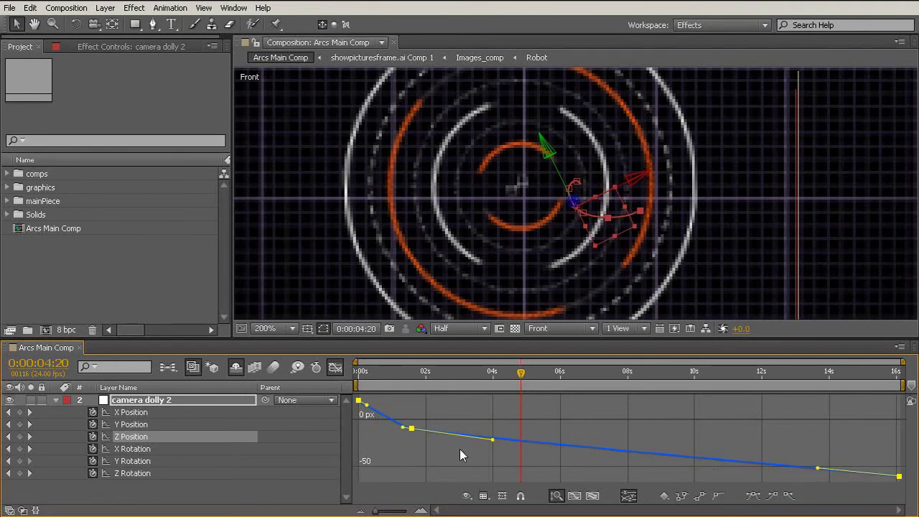
Extend the Z Position outgoing handle at about 1.6 seconds downward to 6 seconds, and lengthen the final keyframe's incoming handle
drag(492, 438, 559, 471)
click(851, 451)
click(899, 477)
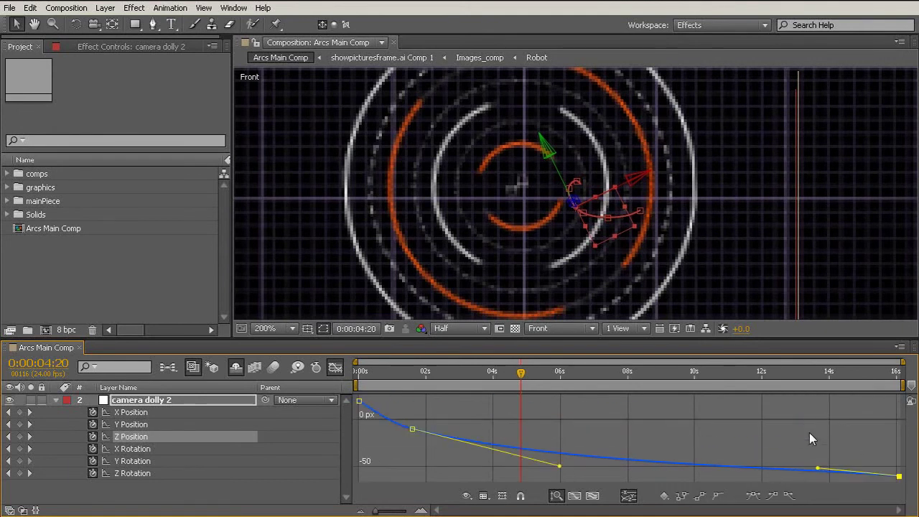
drag(823, 471, 777, 475)
Lengthen the incoming handle of the Z Position keyframe at about 1.6 seconds and angle the first keyframe's handle steeply downward
click(412, 428)
drag(388, 423, 385, 422)
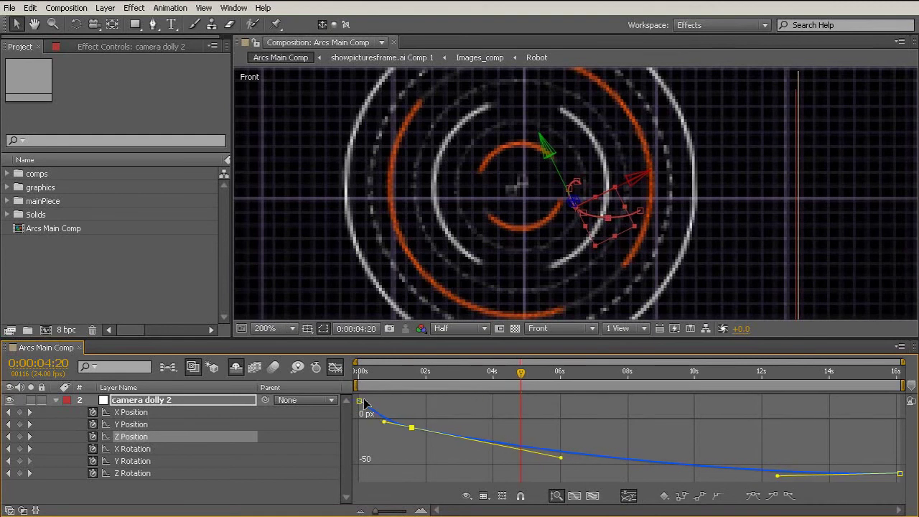
click(360, 403)
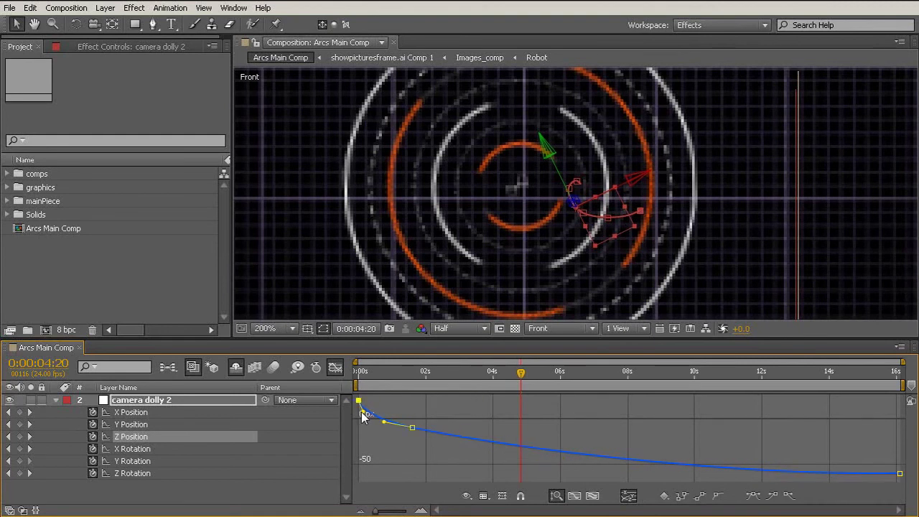
Display camera dolly 2's X Rotation graph and delete its keyframe at about 5.7 seconds
click(131, 449)
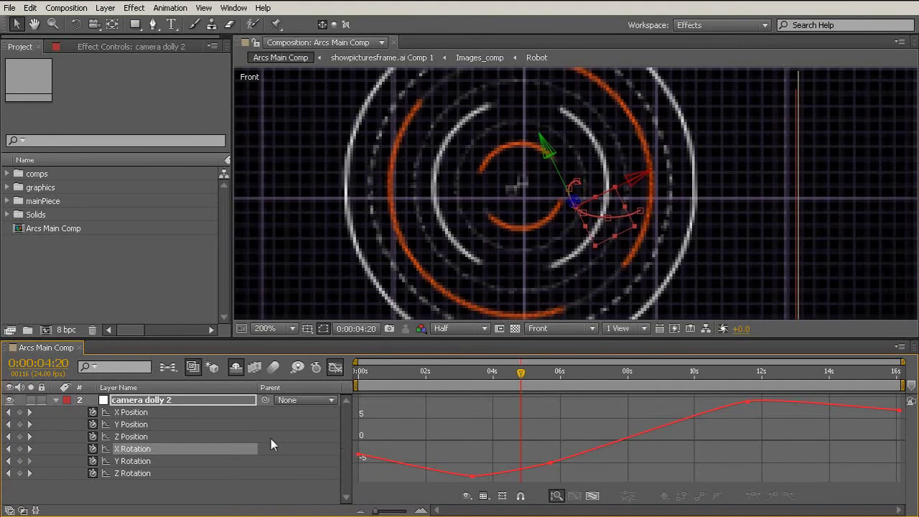
drag(519, 443, 617, 499)
key(Delete)
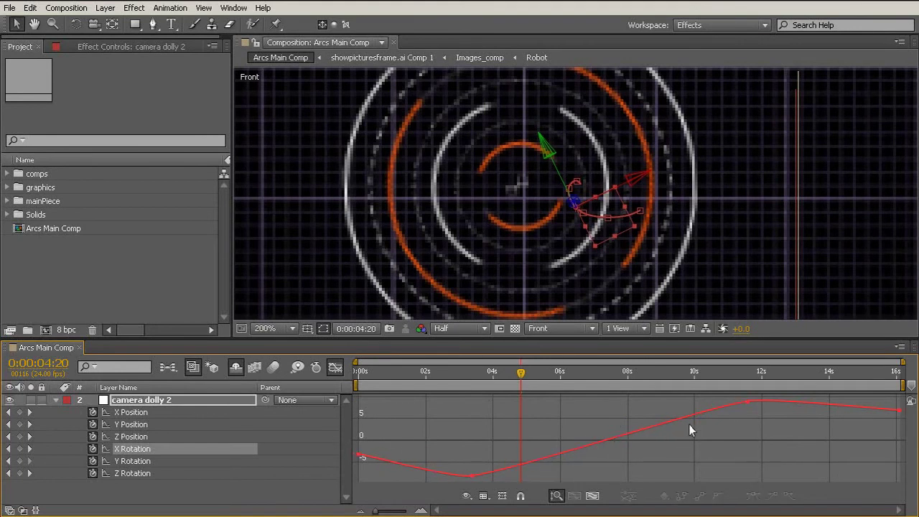
Lengthen both direction handles of the X Rotation keyframes at about 3.4 and 11.5 seconds
drag(454, 462, 520, 480)
drag(452, 477, 425, 476)
drag(701, 409, 683, 400)
drag(773, 403, 799, 401)
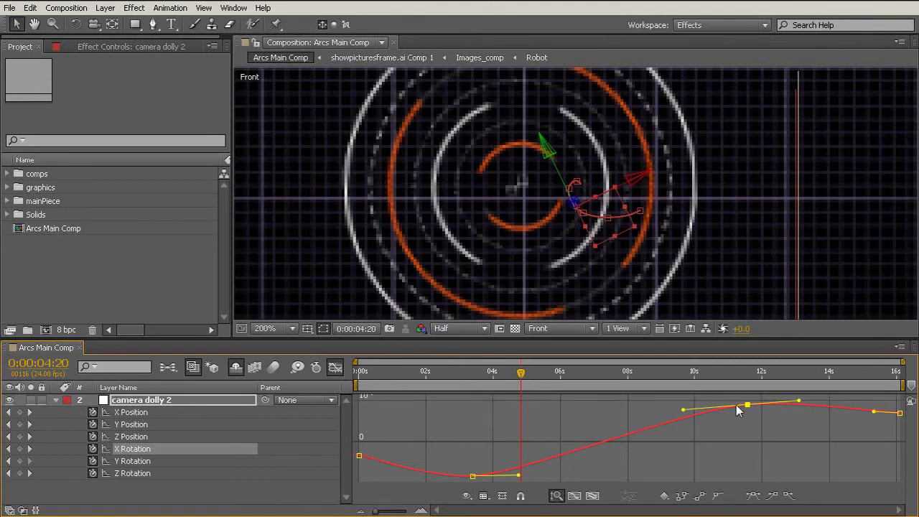
Display camera dolly 2's Y Rotation graph and flatten the incoming handle of its keyframe at about 3.4 seconds
click(153, 461)
key(ctrl+a)
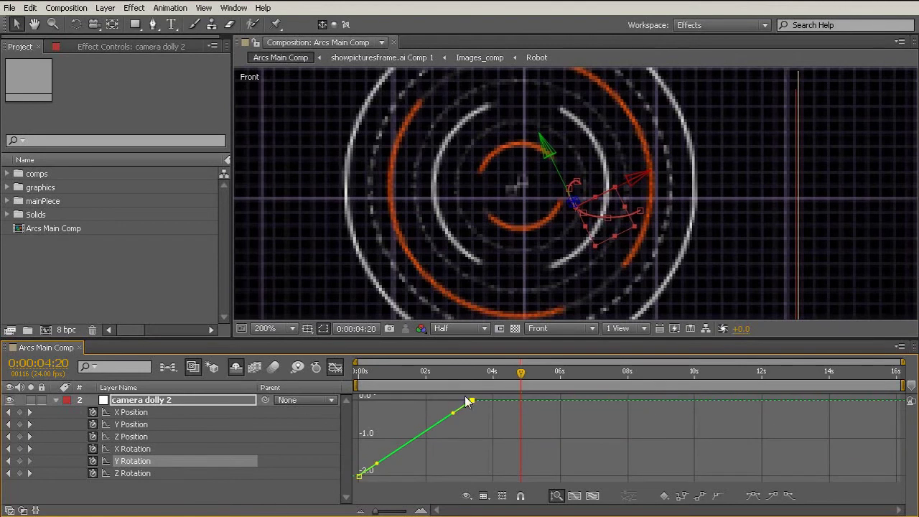
drag(454, 415, 440, 401)
click(392, 454)
drag(423, 432, 506, 398)
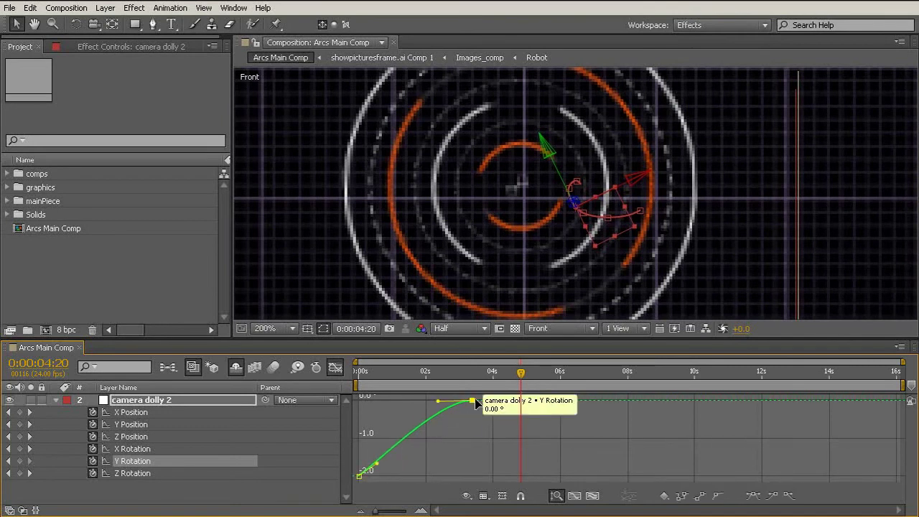
Display camera dolly 2's Z Rotation graph and delete its keyframe at about 11.6 seconds
click(137, 475)
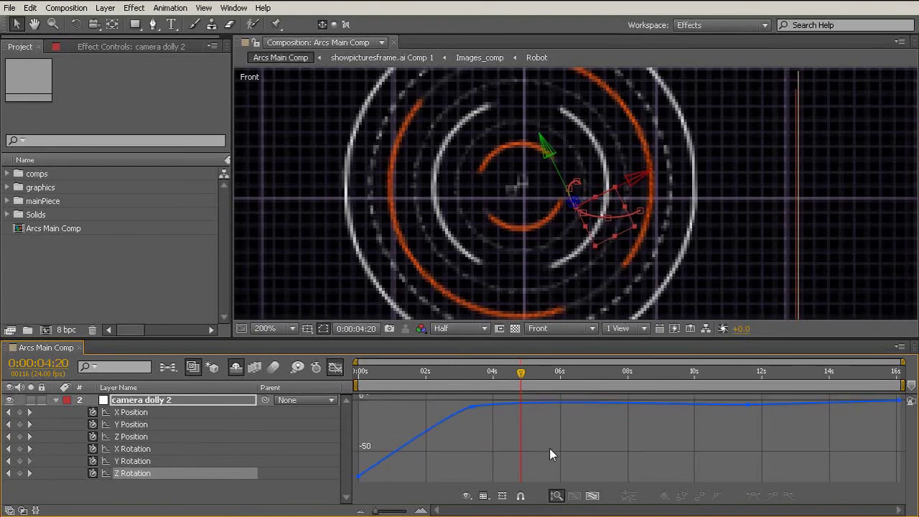
key(ctrl+a)
drag(657, 395, 743, 413)
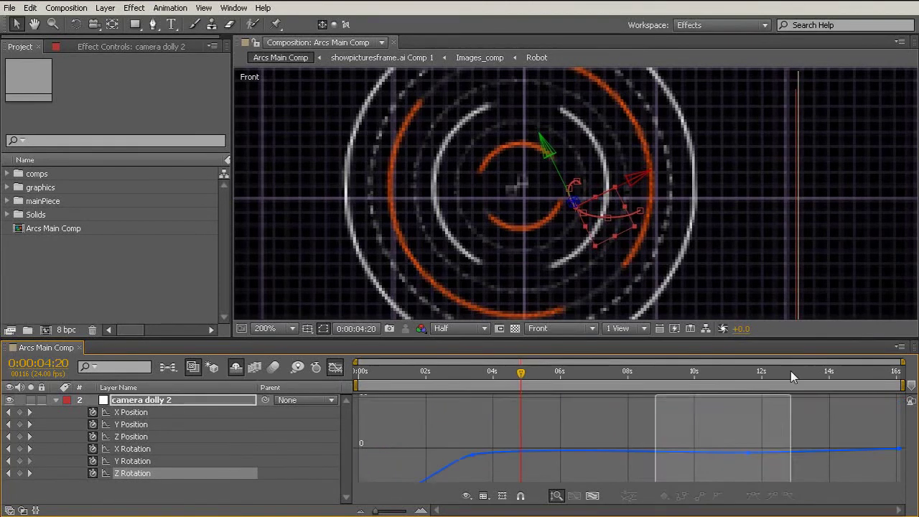
Lengthen both direction handles of the Z Rotation keyframe at about 3.4 seconds and raise the last keyframe's incoming handle
drag(425, 441, 411, 425)
drag(541, 401, 528, 401)
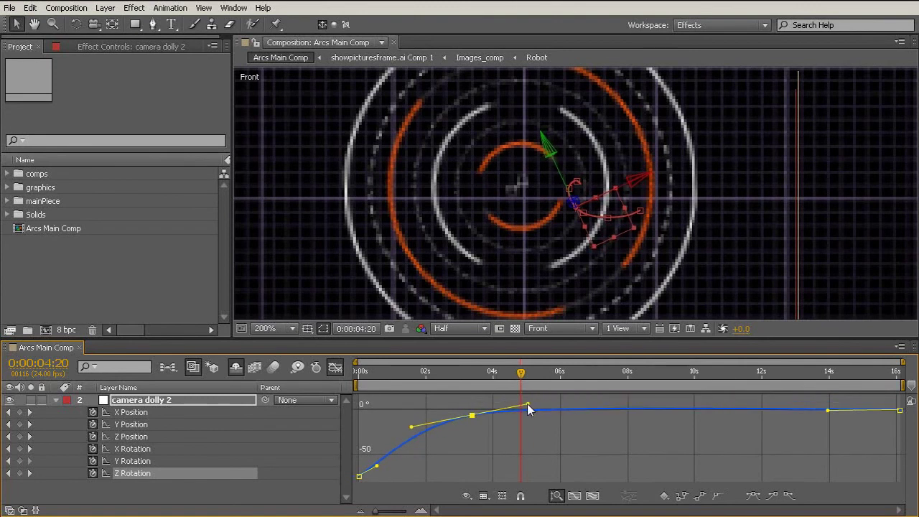
drag(832, 410, 843, 392)
click(781, 441)
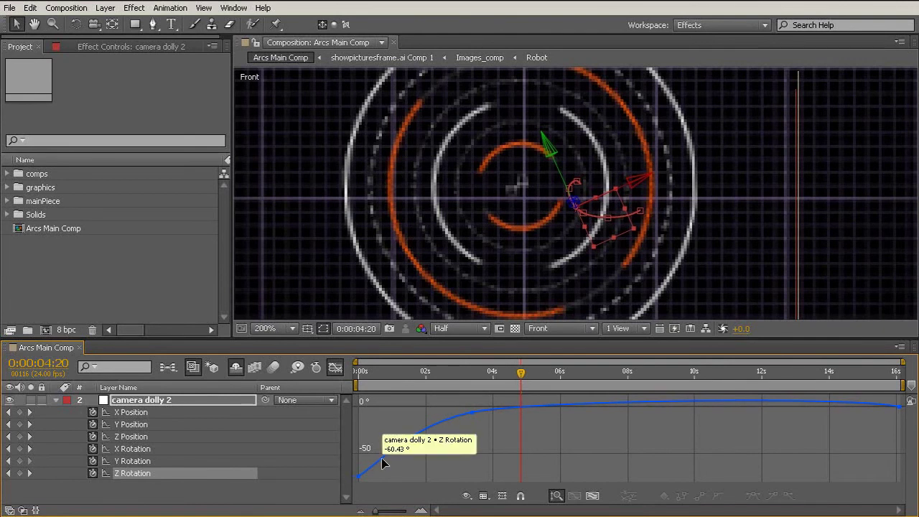
Leave the Graph Editor and show the composition through the Active Camera at 100% magnification
click(336, 367)
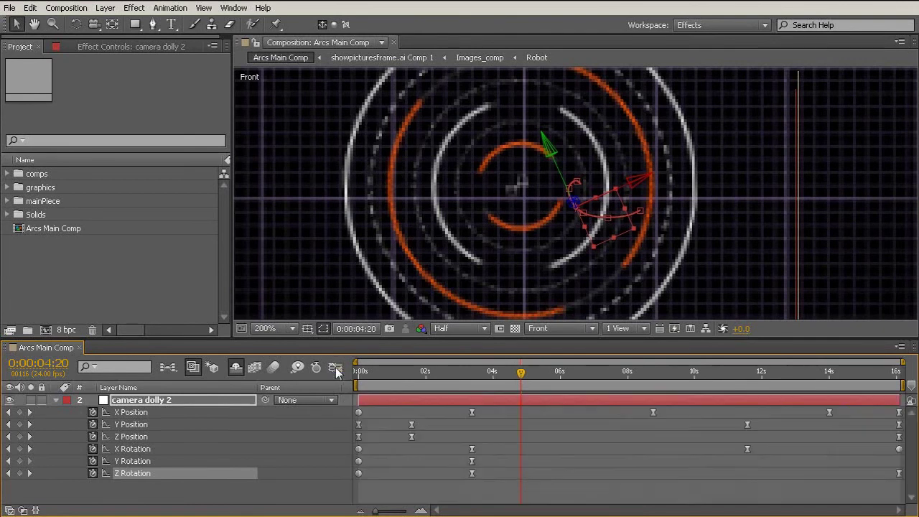
click(543, 329)
click(557, 289)
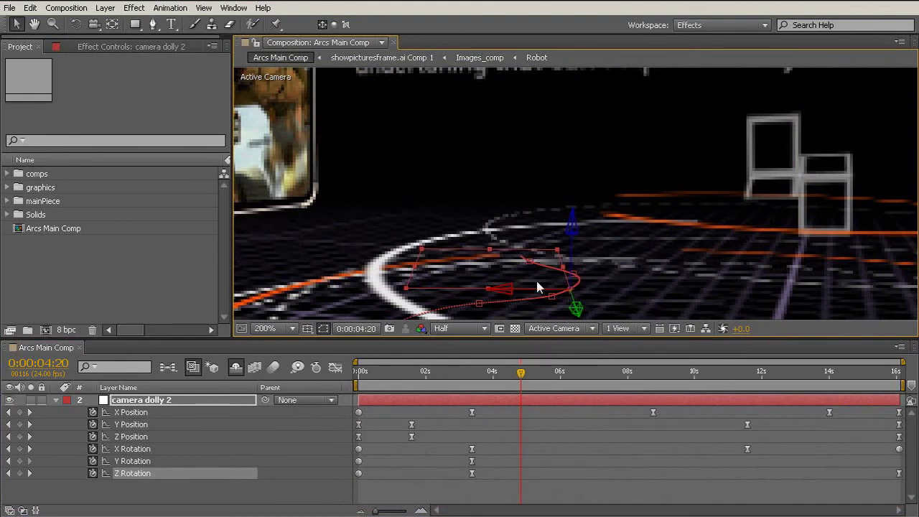
drag(463, 276, 471, 247)
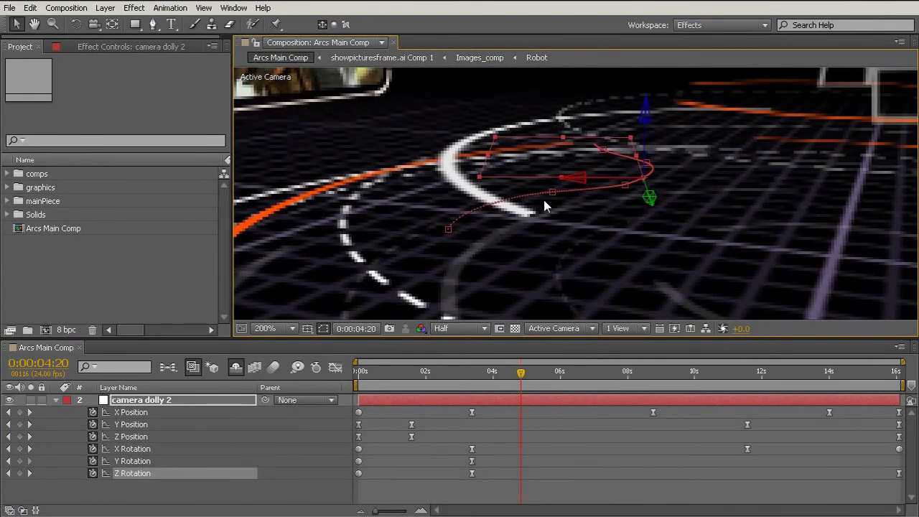
scroll(544, 190, down, 2)
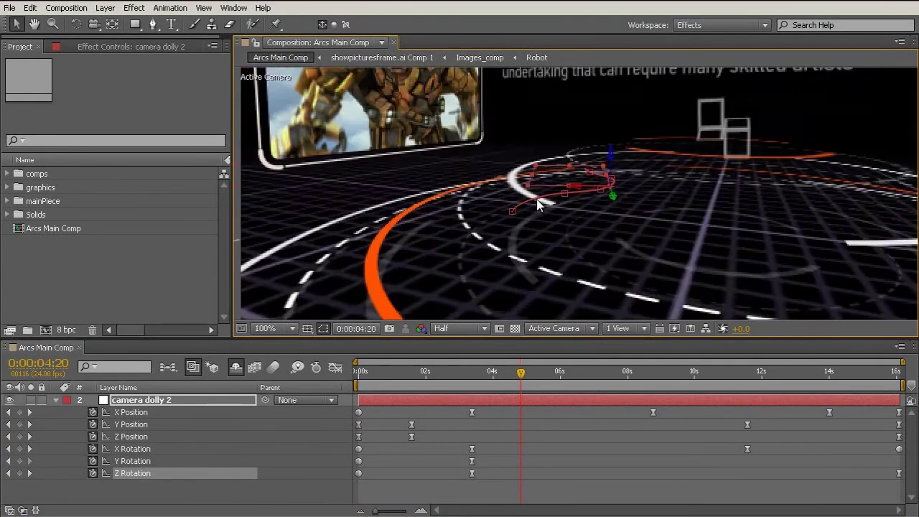
scroll(519, 227, up, 1)
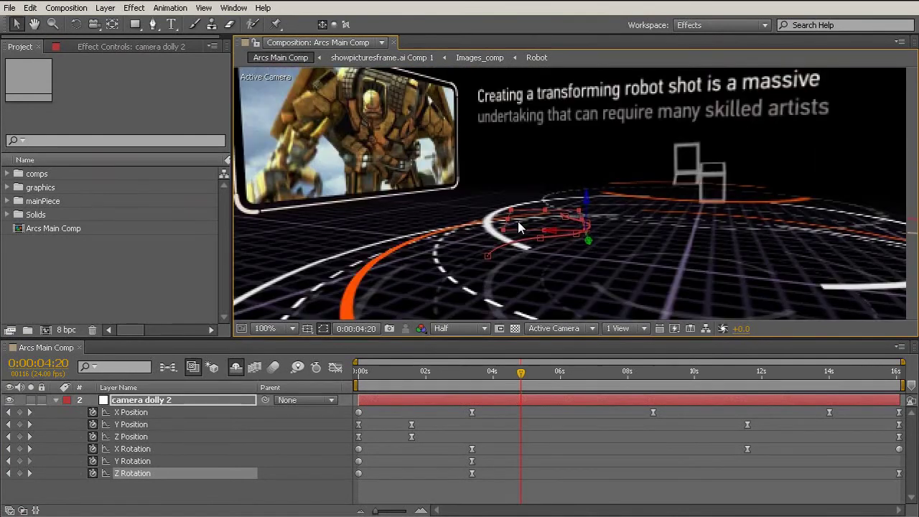
Enlarge the composition viewer and play a RAM preview of the whole animation at 50% magnification
drag(483, 336, 483, 397)
key(KP_0)
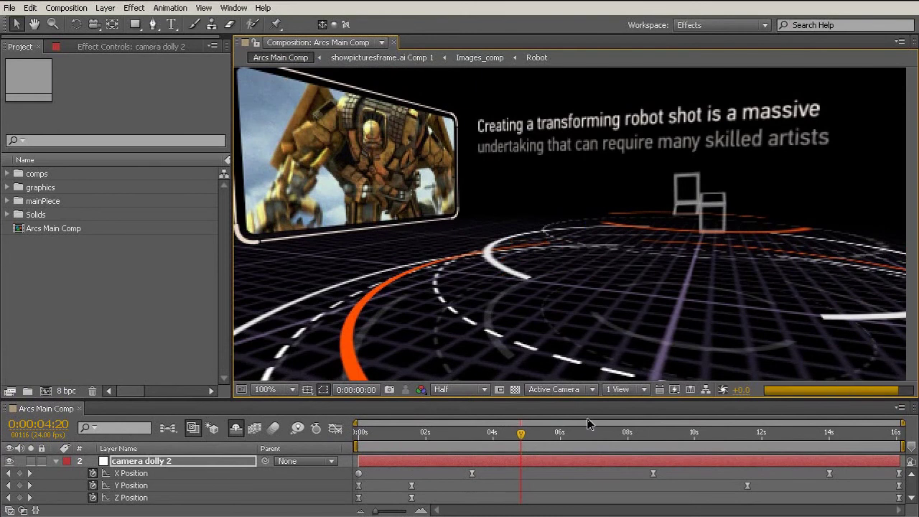
key(comma)
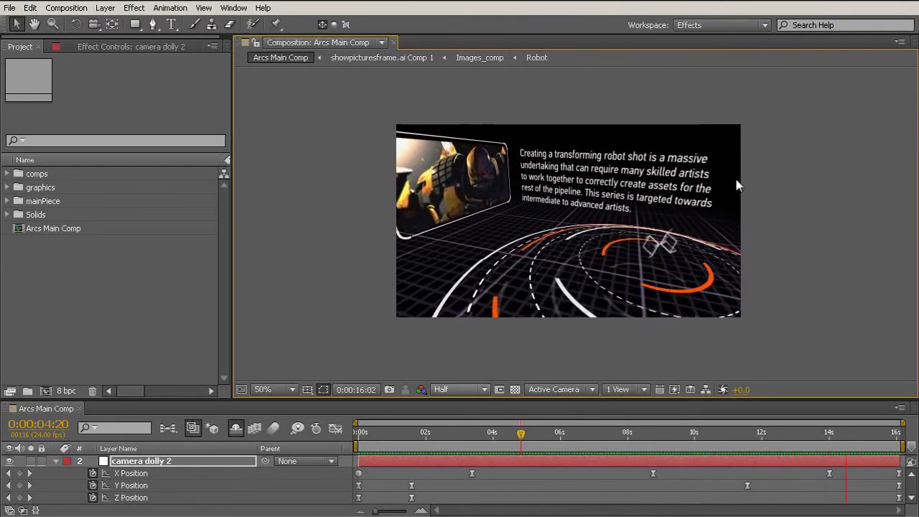
Scrub the animation between about 3 and 12 seconds to compare the camera framing with camera dolly 2's rotation keyframes
drag(655, 439, 518, 444)
scroll(501, 482, down, 1)
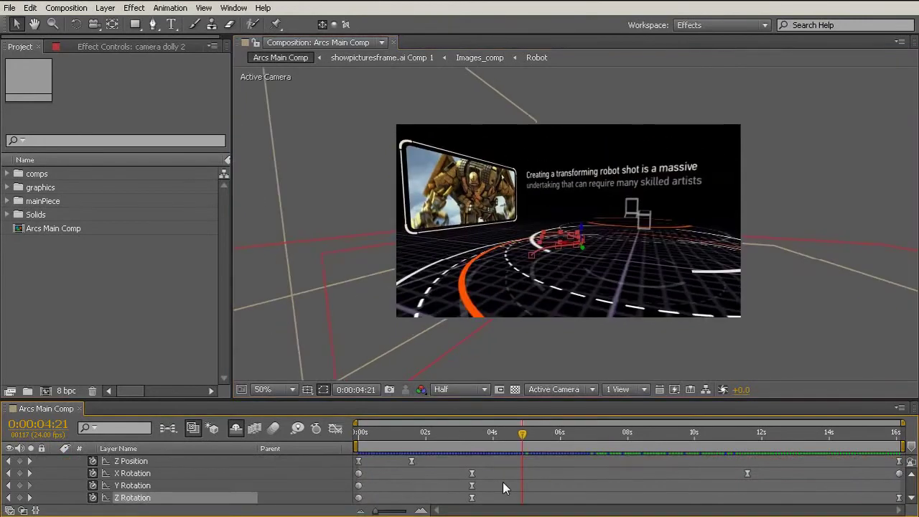
click(222, 487)
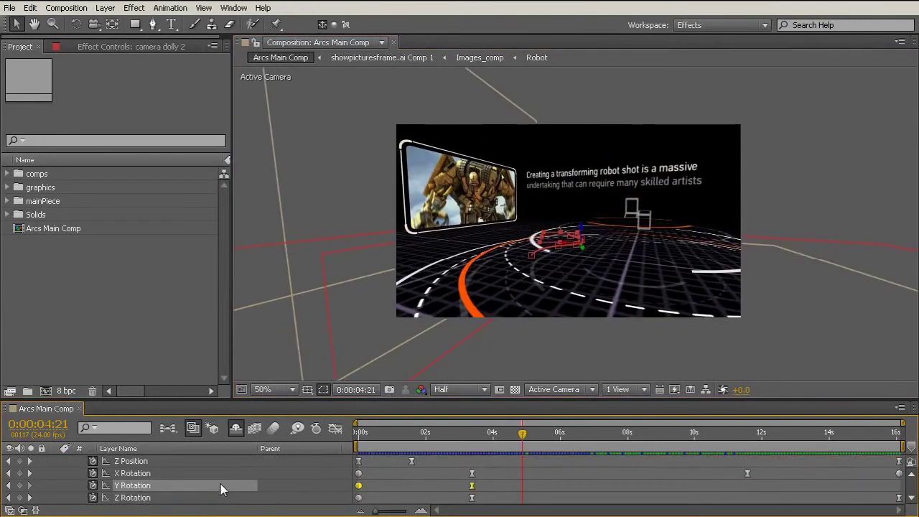
click(472, 432)
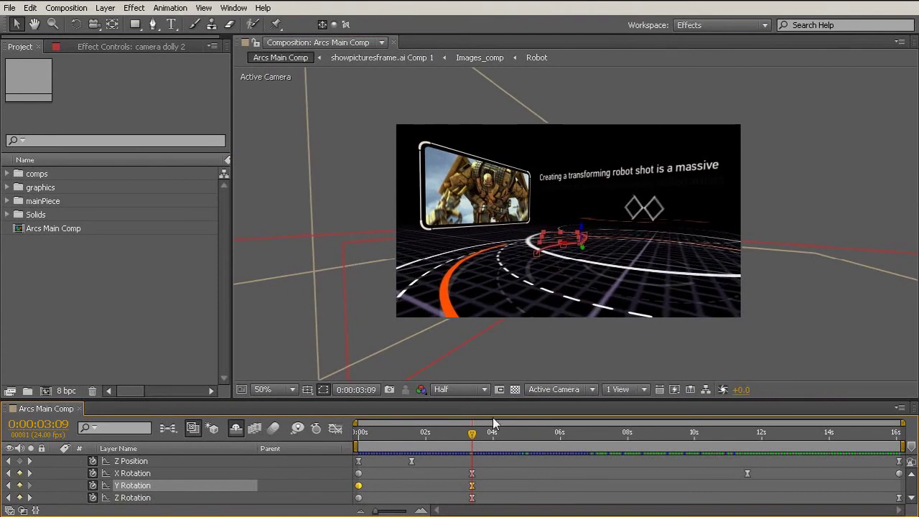
drag(631, 438, 769, 440)
scroll(655, 474, up, 1)
scroll(655, 473, down, 1)
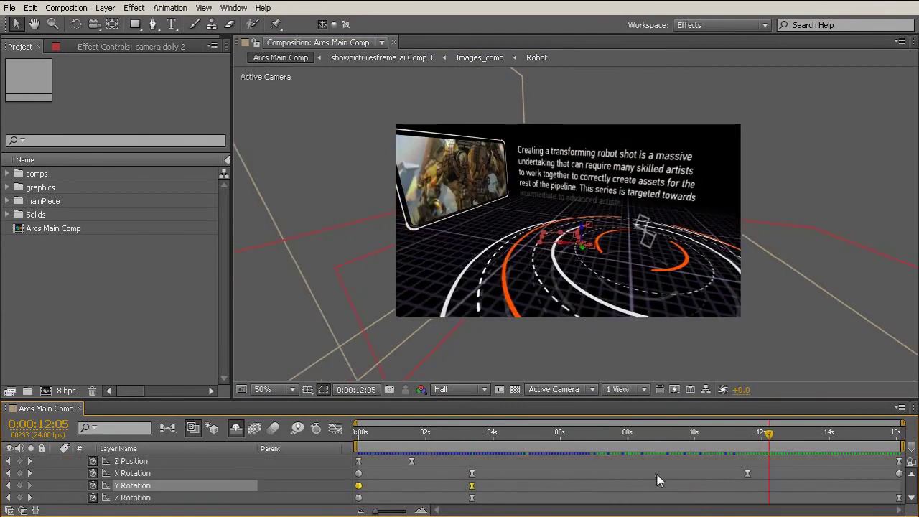
At 0:00:11:14, keyframe camera dolly 2's Z Rotation at -1.4°
click(746, 434)
drag(747, 441, 750, 441)
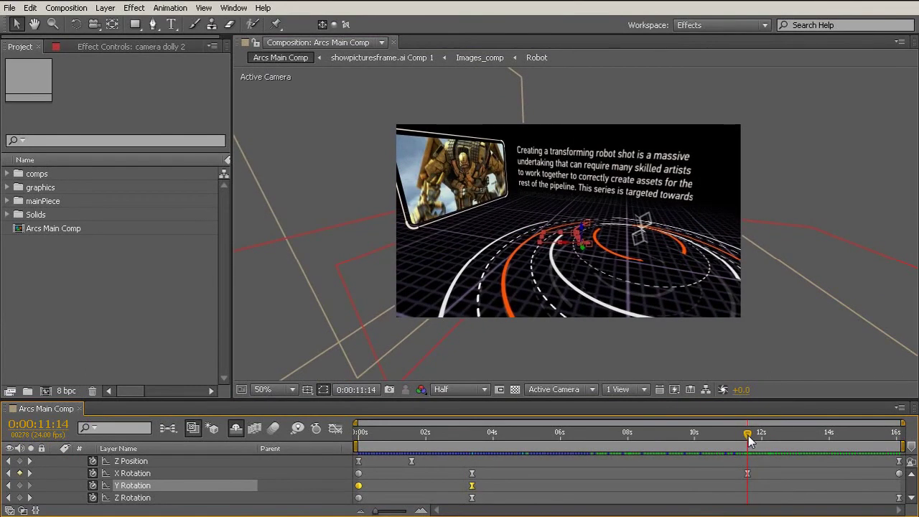
click(10, 510)
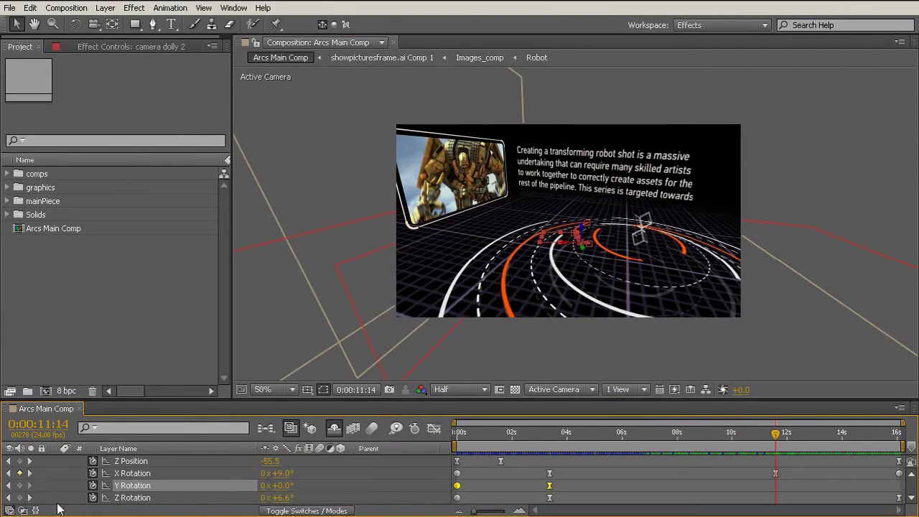
click(373, 485)
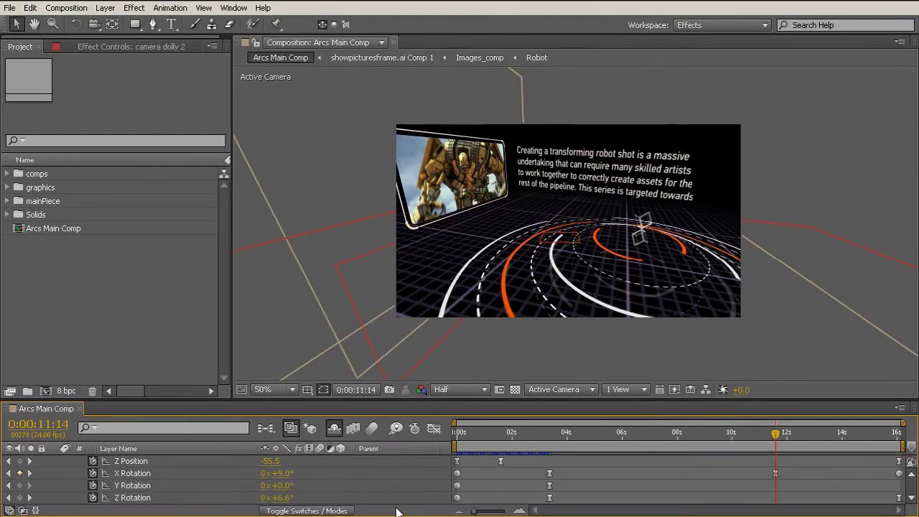
drag(279, 498, 275, 498)
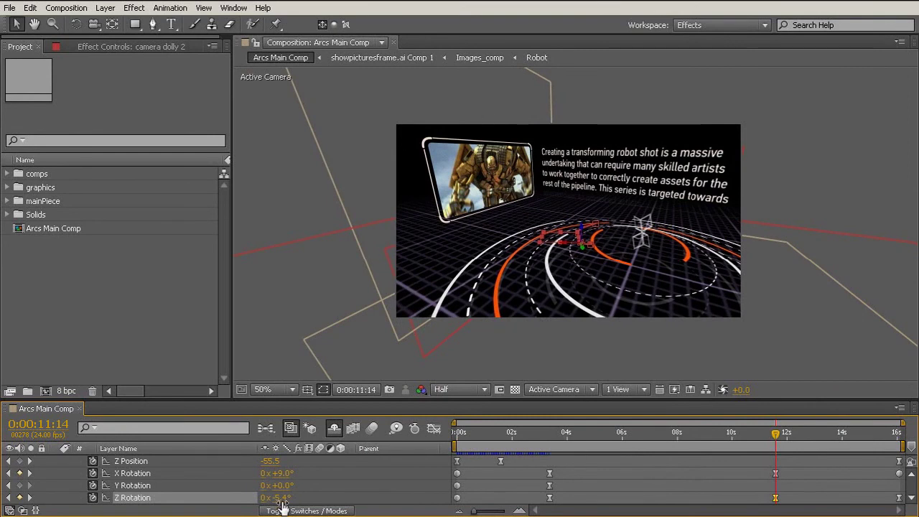
drag(282, 498, 284, 501)
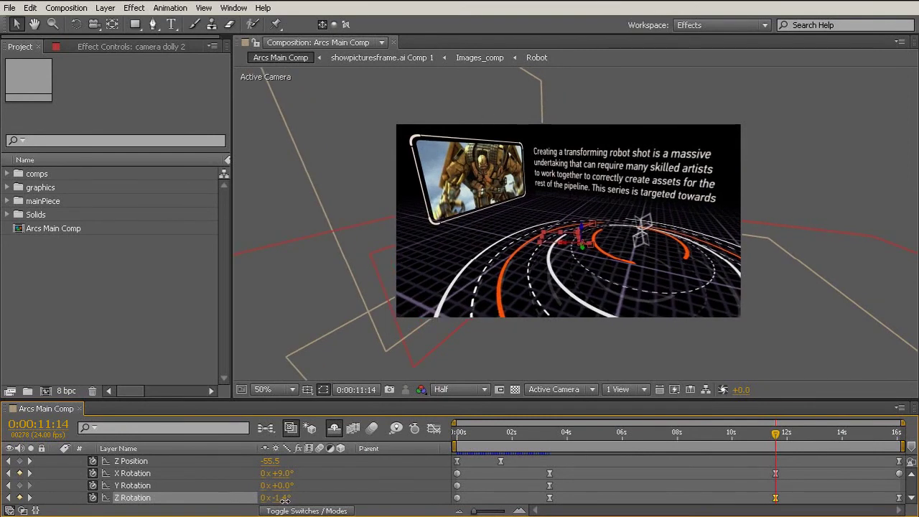
Lengthen the incoming handle of the last Z Rotation keyframe in an enlarged Graph Editor, and return to the layer bar view
click(434, 429)
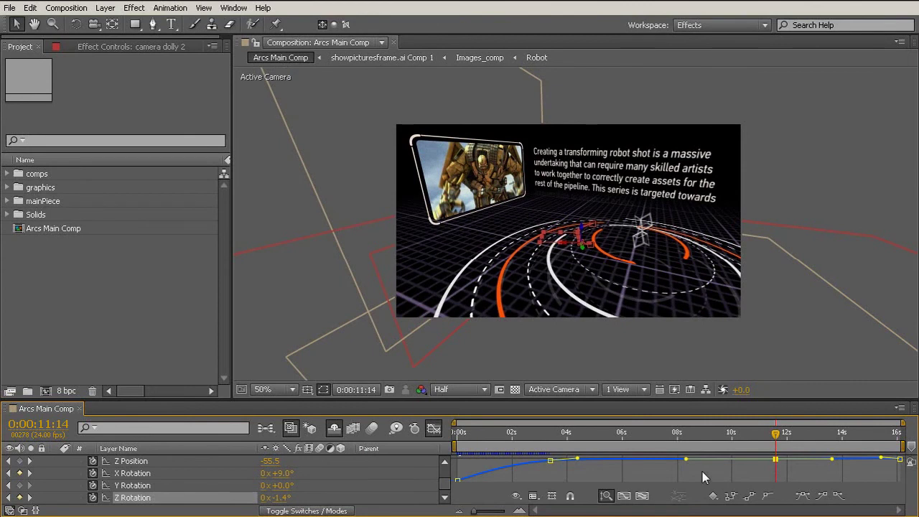
key(u)
drag(572, 402, 573, 164)
drag(749, 315, 876, 251)
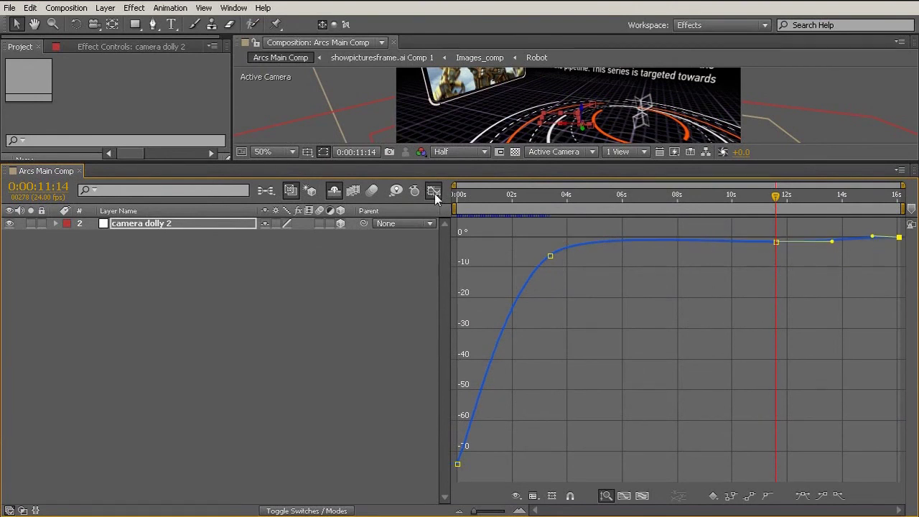
drag(561, 166, 561, 297)
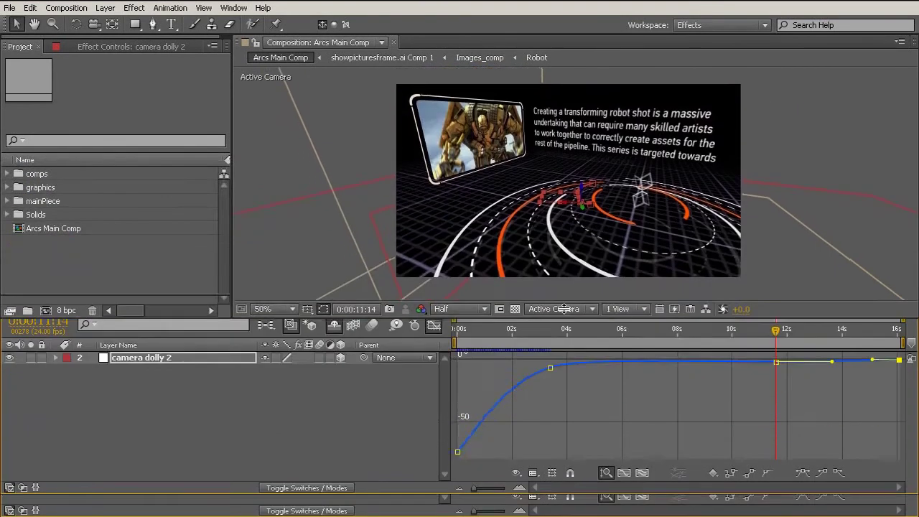
click(431, 324)
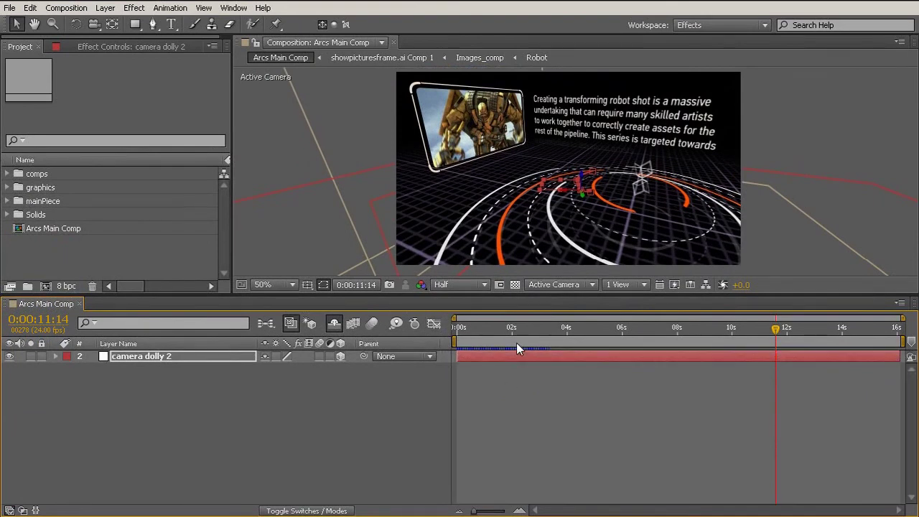
Reveal camera dolly 2's keyframes, shift all but the X Position ones slightly earlier, and move the last Y Position keyframe back later
key(u)
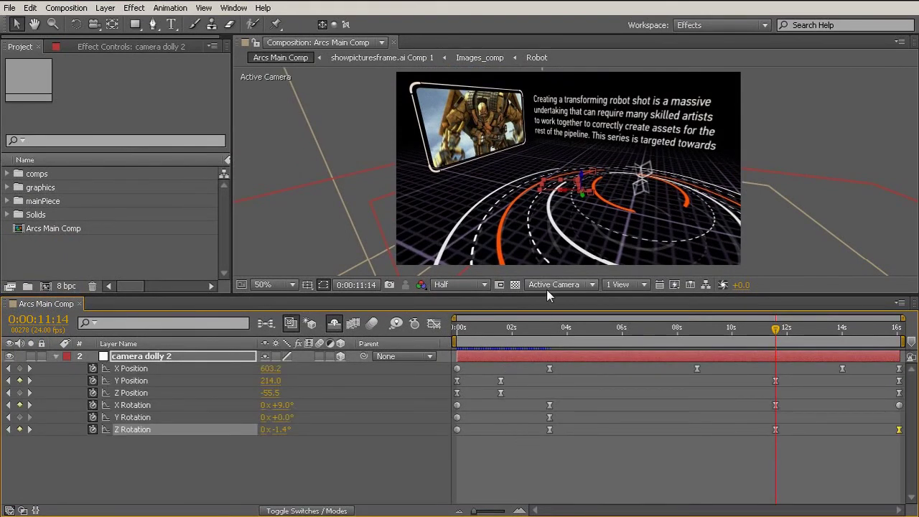
drag(543, 296, 543, 309)
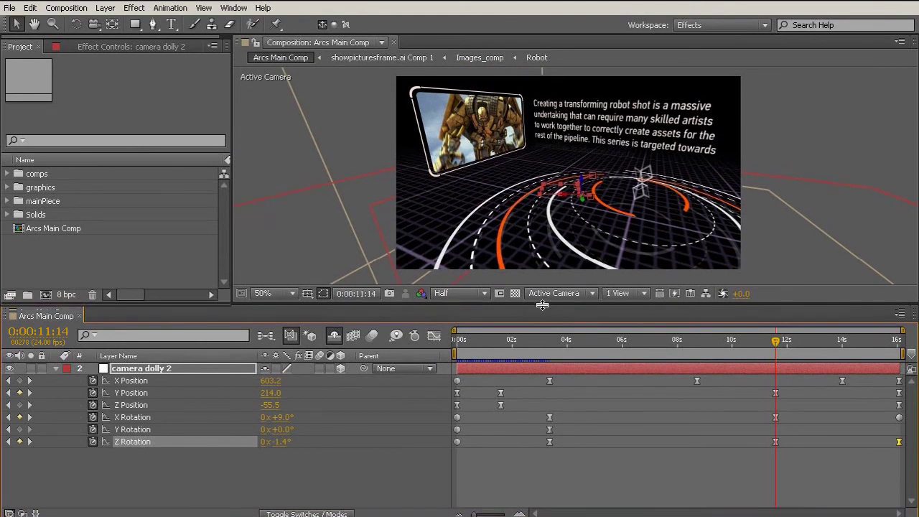
drag(425, 394, 897, 394)
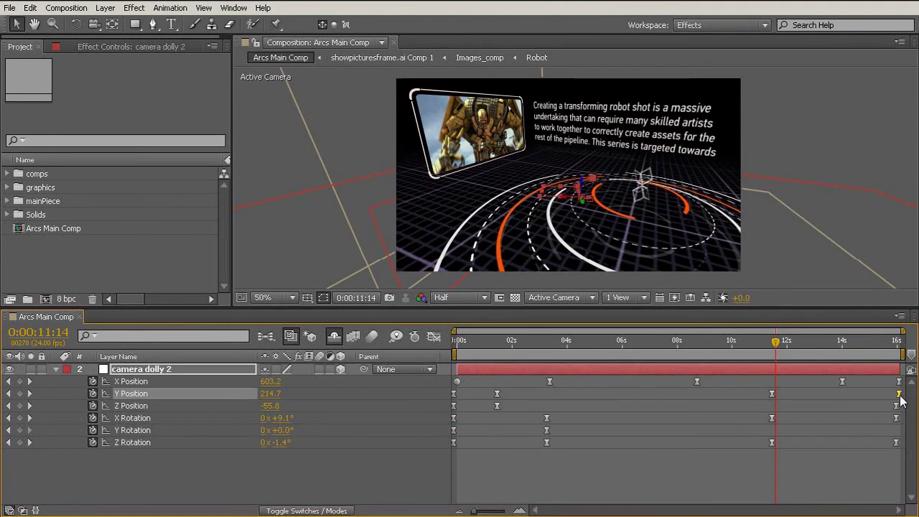
Stagger the X and Z Rotation keyframes near 11.6 seconds and push the final Z Position, X Rotation and Z Rotation keyframes slightly later
drag(772, 418, 779, 443)
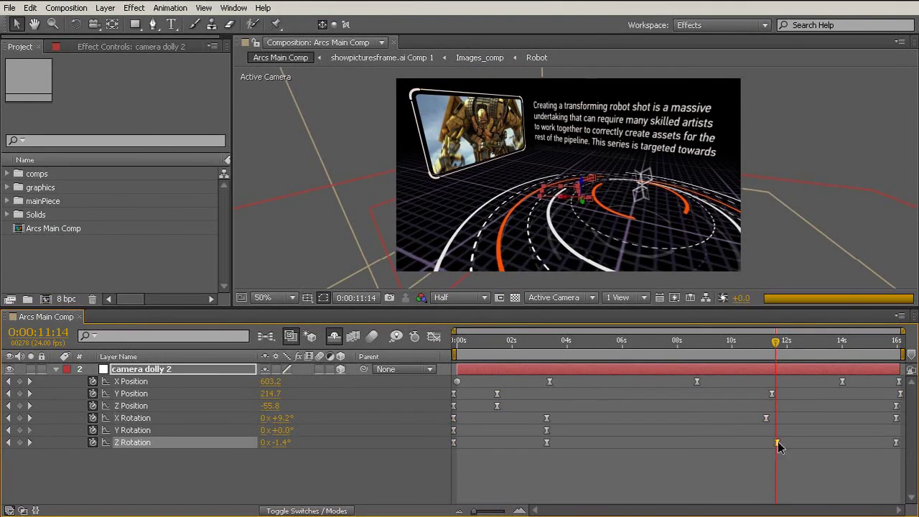
click(896, 406)
click(897, 418)
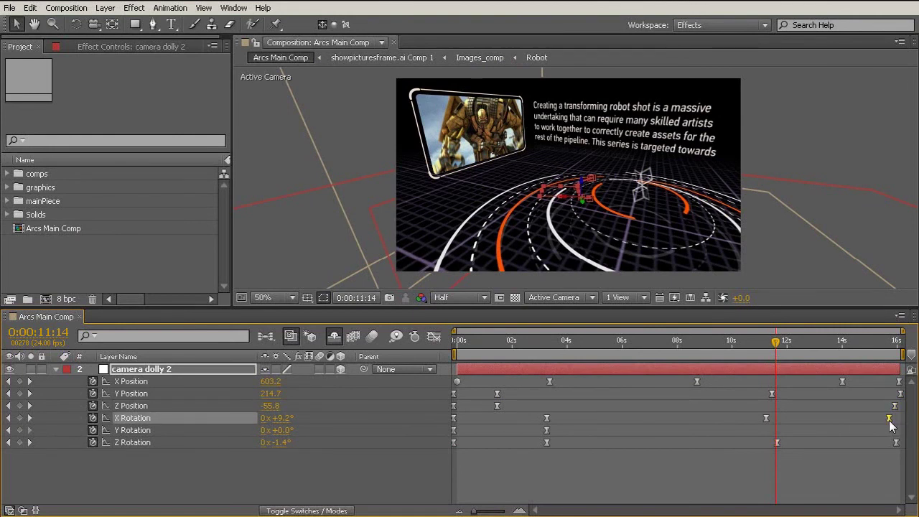
drag(897, 408, 905, 410)
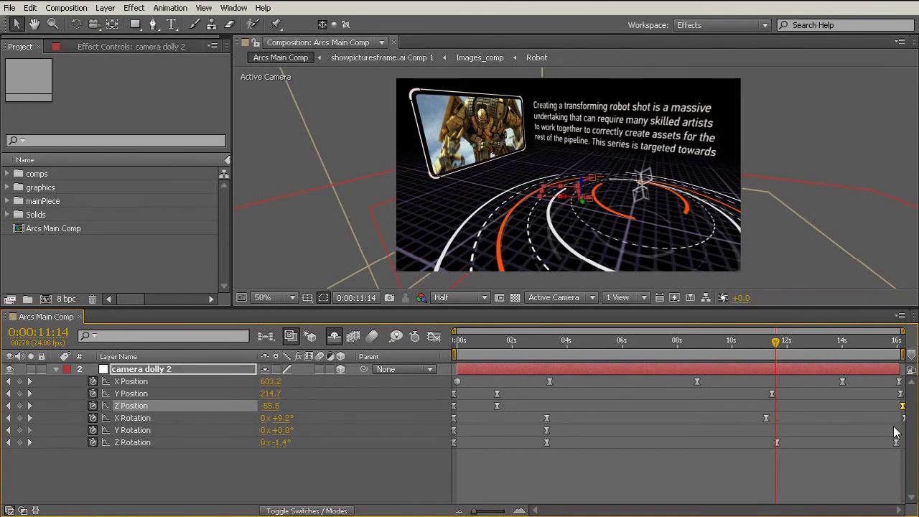
drag(897, 444, 903, 449)
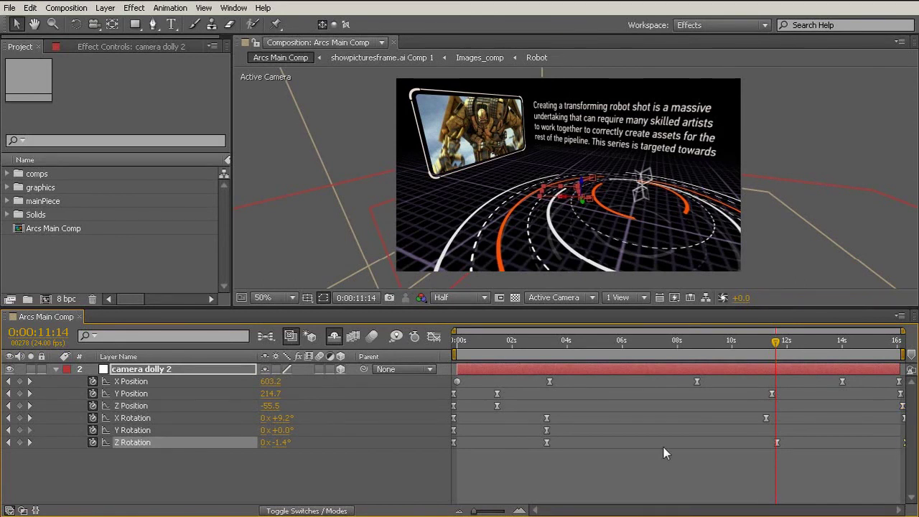
Stagger the X Rotation, Y Rotation and X Position keyframes near 3.4 seconds and move the second Y Position keyframe slightly later
drag(547, 431, 554, 421)
click(547, 382)
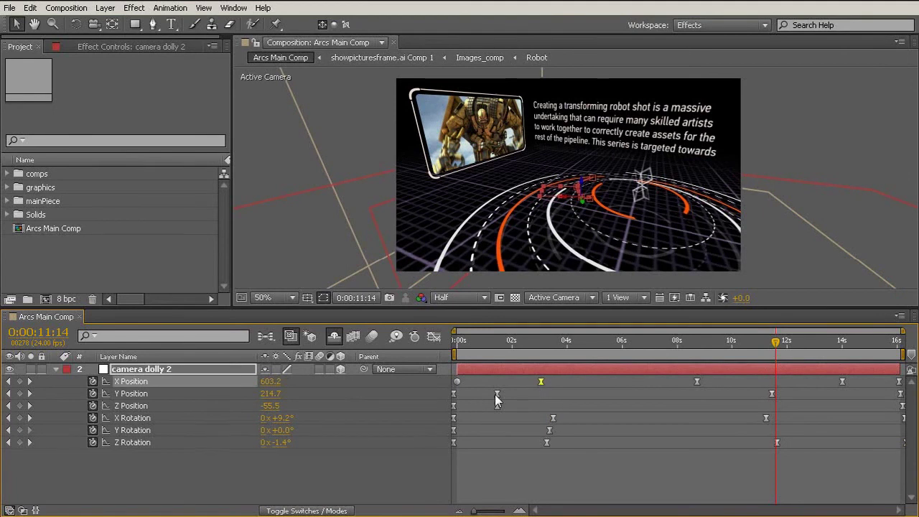
drag(497, 395, 503, 399)
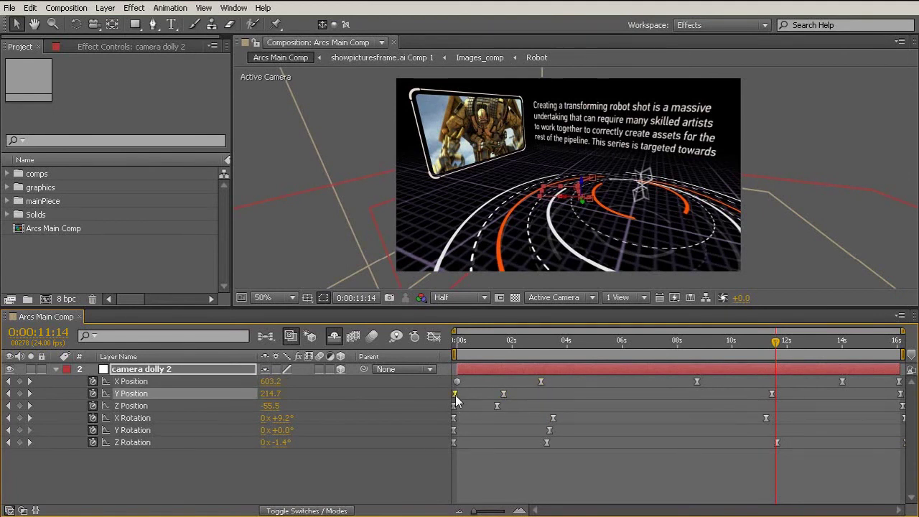
Offset the first X Rotation, Z Rotation and Z Position keyframes slightly from one another at the start of the timeline
click(454, 418)
key(Delete)
click(454, 442)
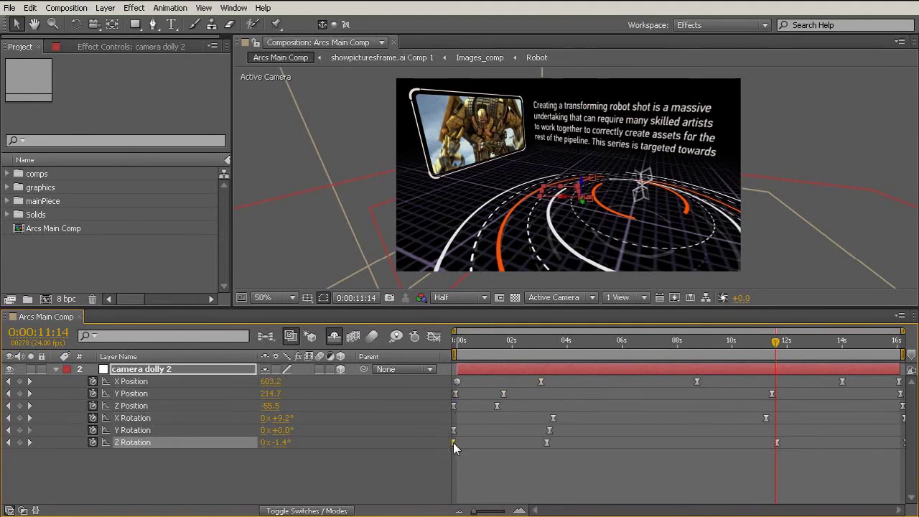
click(454, 406)
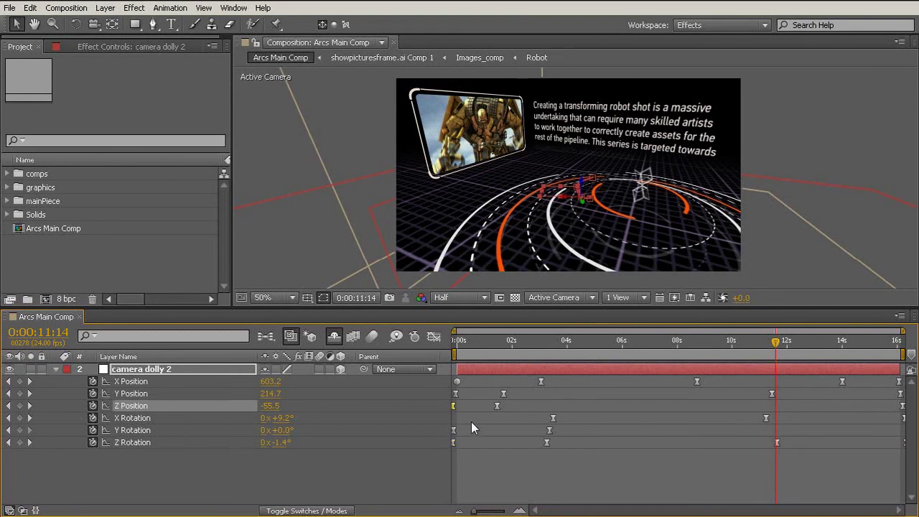
Shift the first X Position, Y Position and Z Position keyframes together slightly earlier at the start of the timeline
click(462, 383)
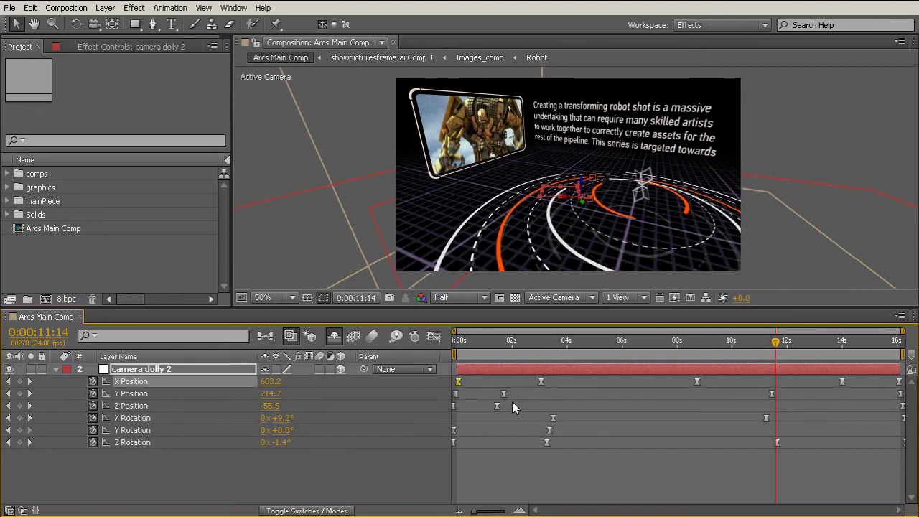
drag(467, 380, 448, 405)
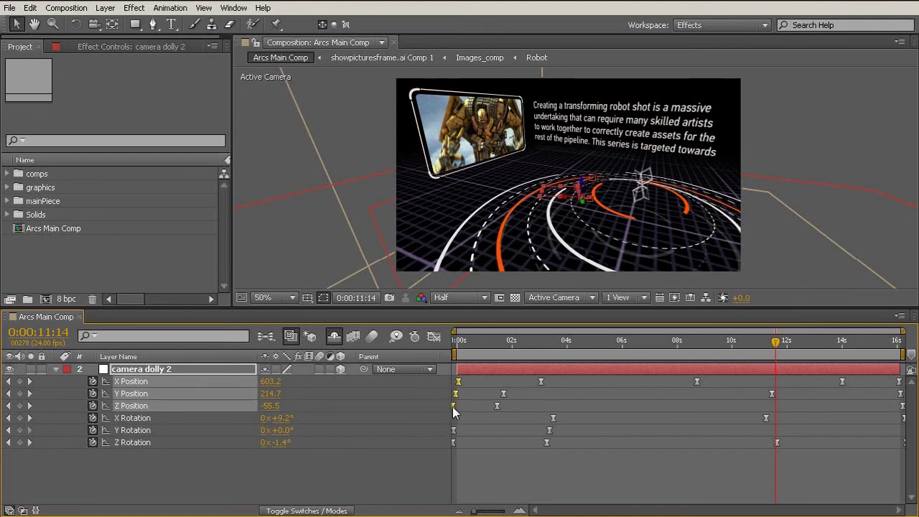
click(473, 423)
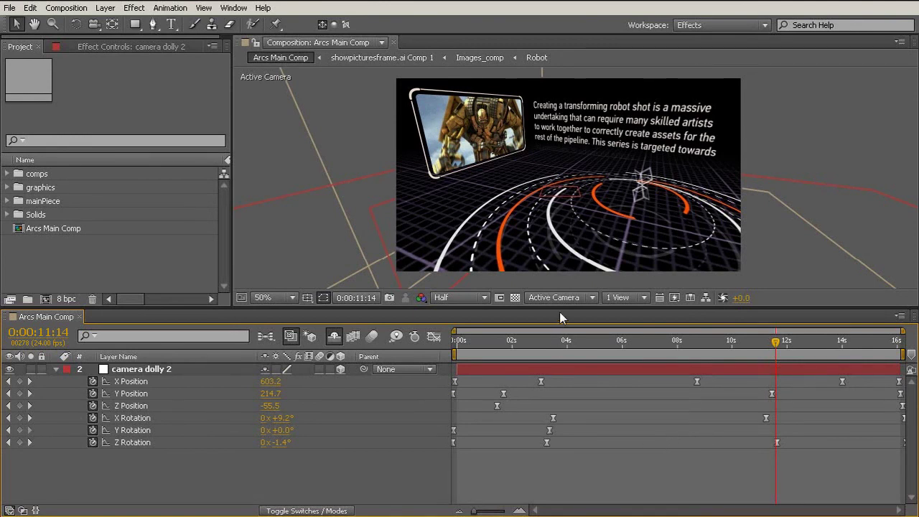
Preview the animation in an enlarged composition view and inspect camera dolly 2's motion path at 200% magnification, moving to 0:00:08:23
drag(564, 306, 564, 348)
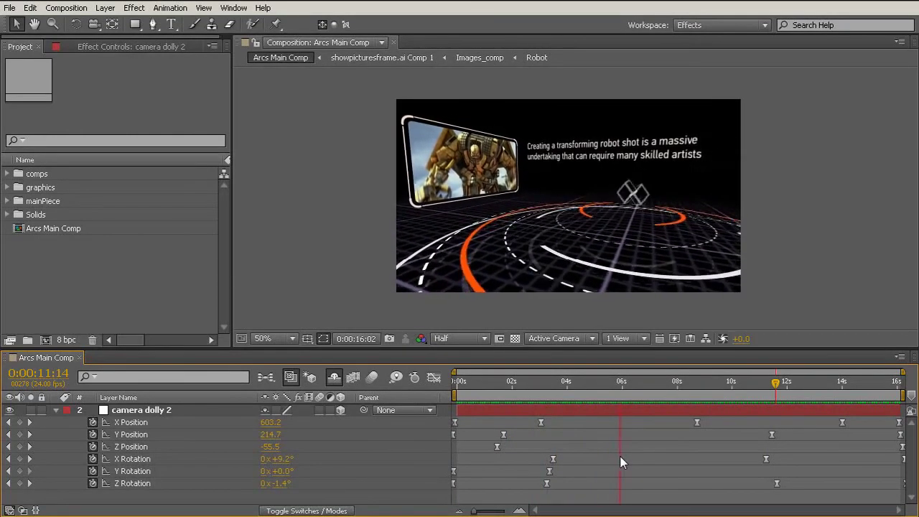
click(628, 414)
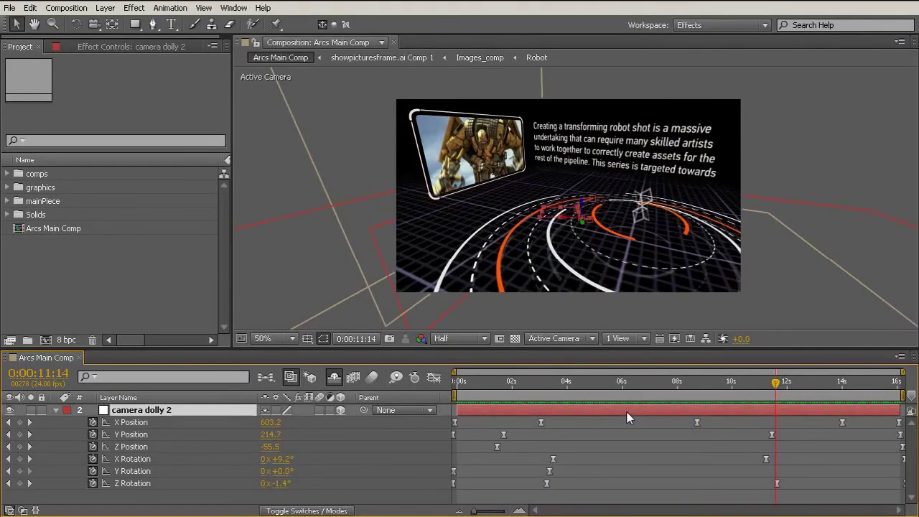
key(period)
key(period)
key(period)
key(period)
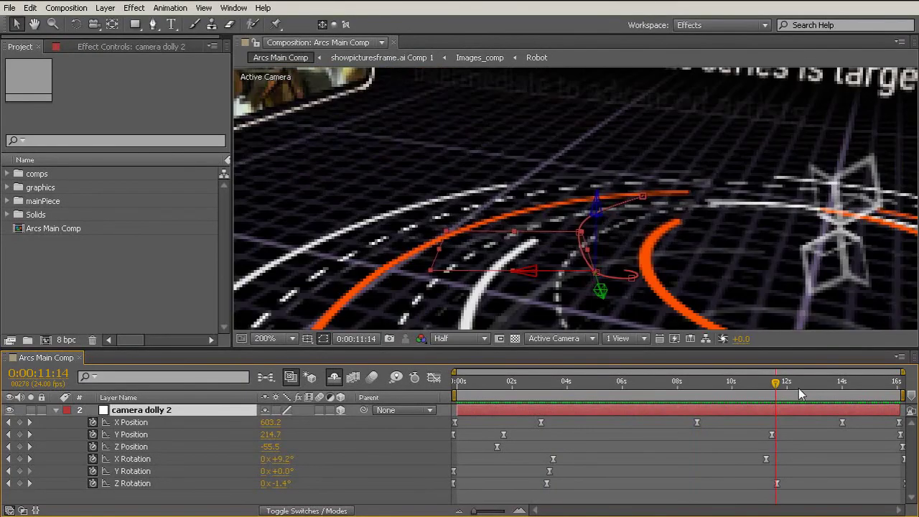
mouse_move(710, 396)
mouse_down()
mouse_move(489, 392)
mouse_move(703, 394)
mouse_up()
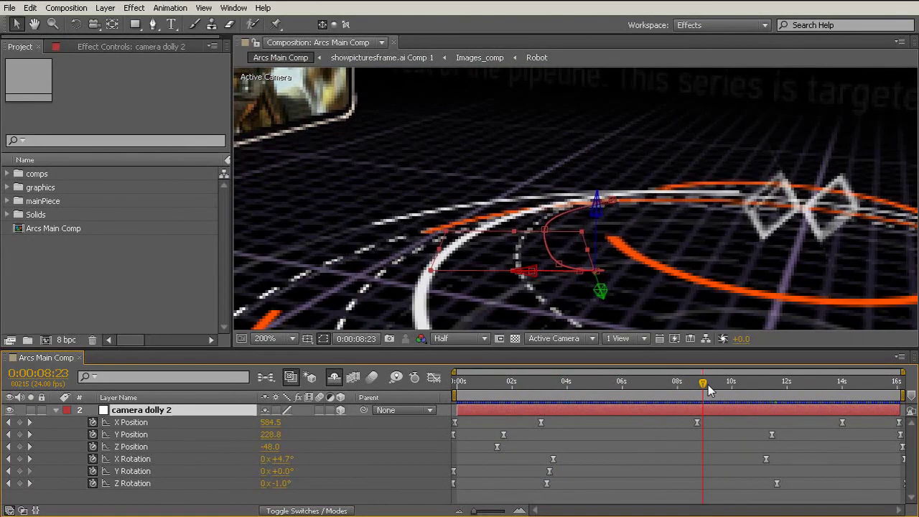
Enlarge the timeline area and examine camera dolly 2's X Position and Z Position curves in the Graph Editor
drag(500, 347, 553, 324)
click(434, 392)
click(132, 398)
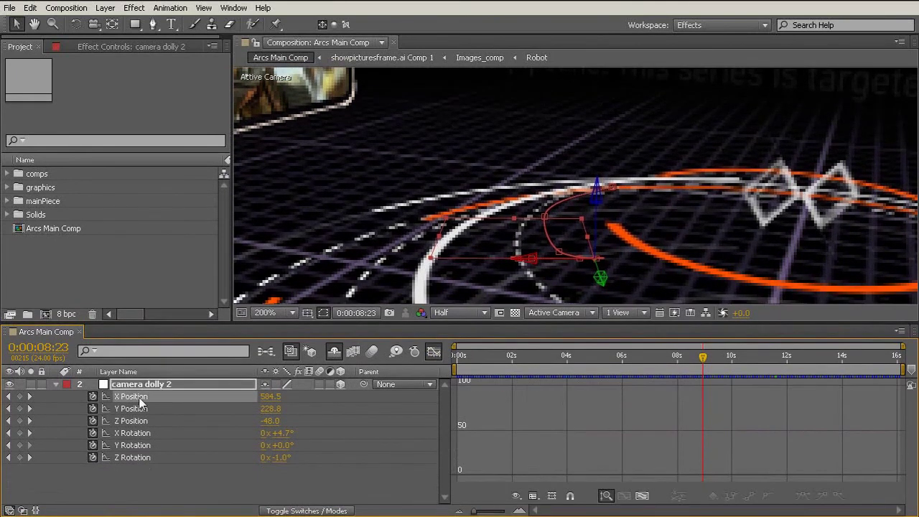
click(139, 421)
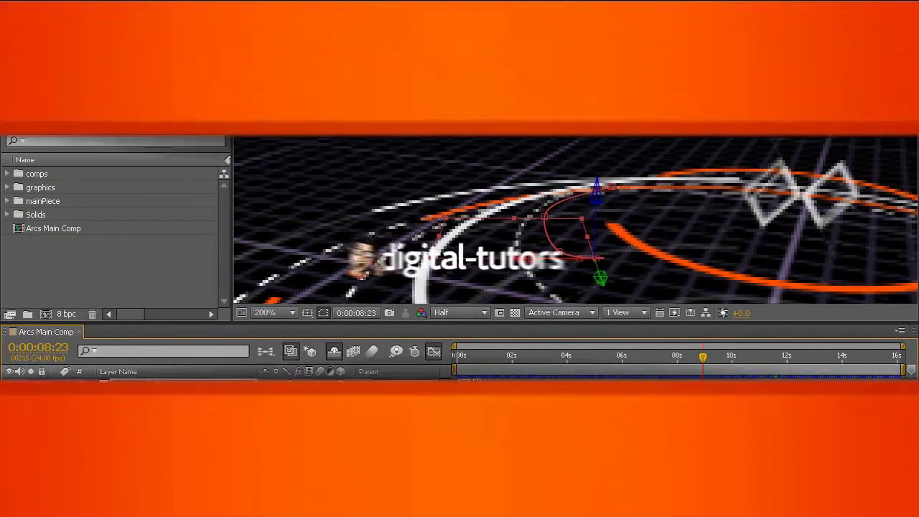